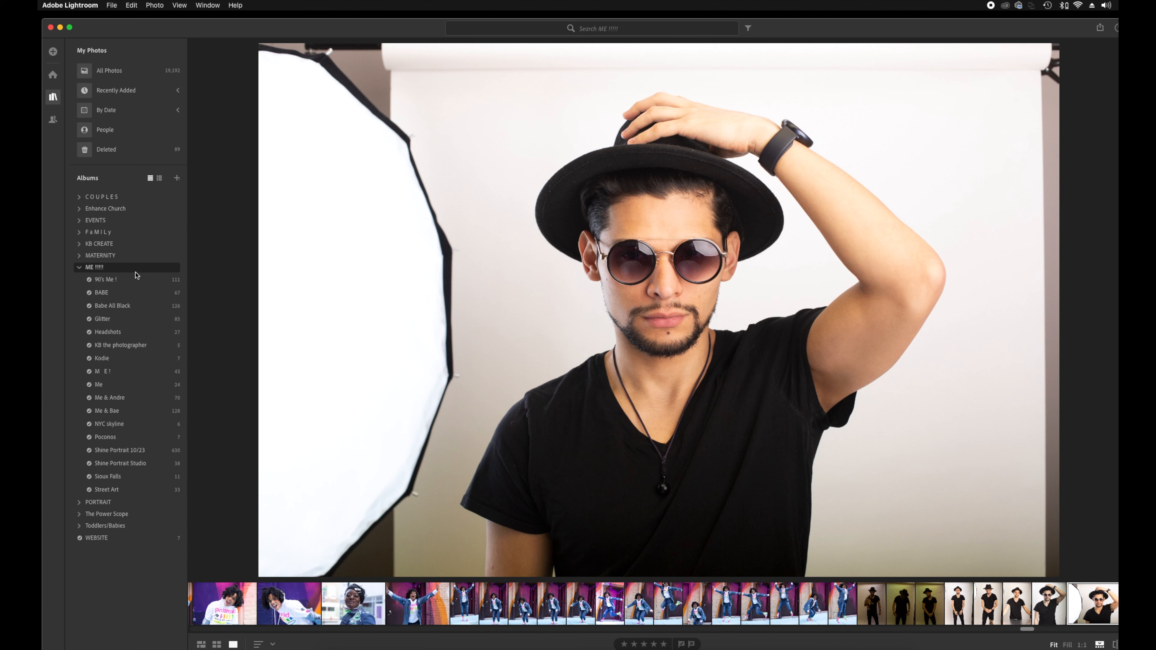
Start creating a new album and name it 'test'.
{"action": "left_click", "coordinate": [178, 179]}
{"action": "left_click", "coordinate": [181, 298]}
{"action": "left_click", "coordinate": [178, 180]}
{"action": "left_click", "coordinate": [178, 195]}
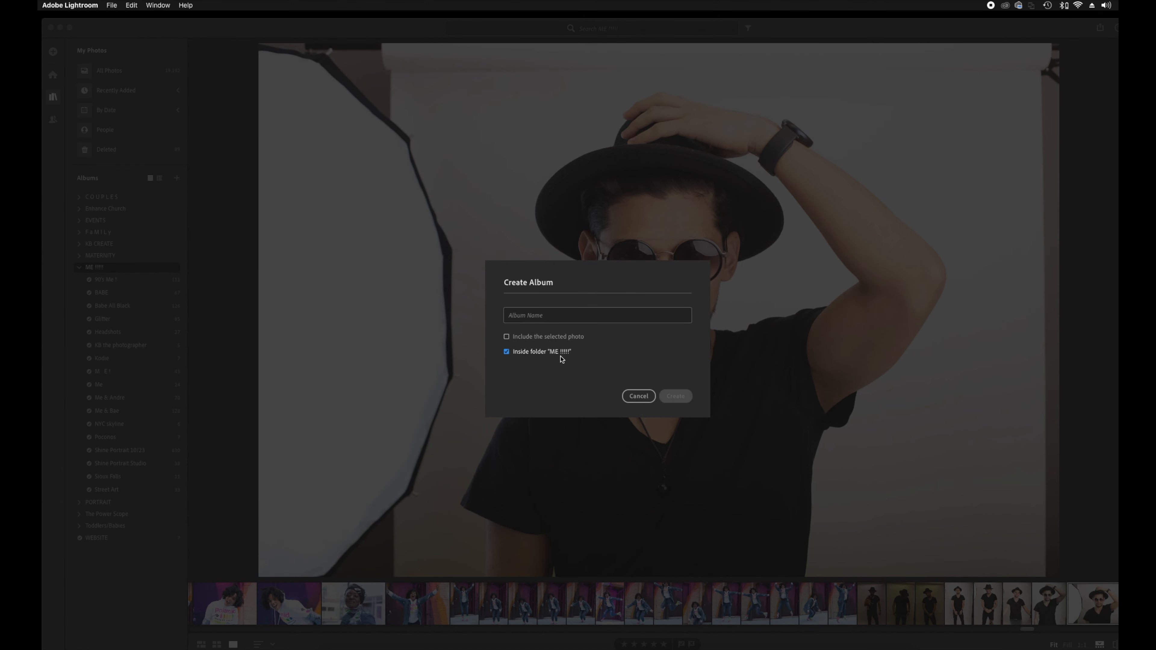
{"action": "left_click", "coordinate": [543, 315]}
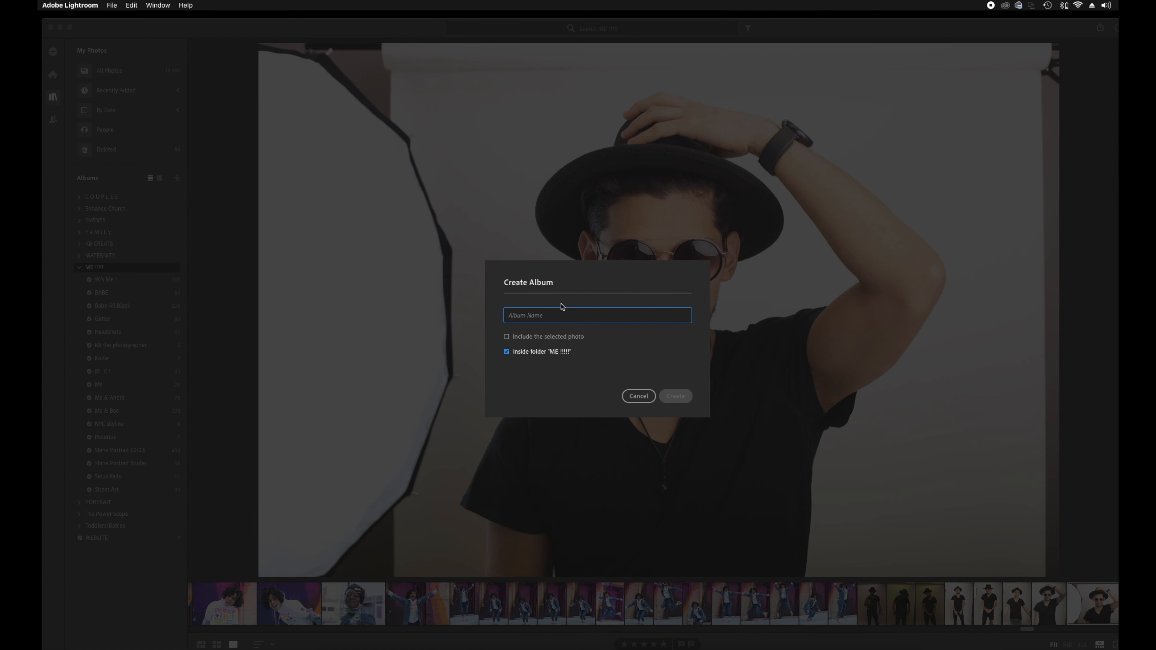
{"action": "type", "text": "test"}
Cancel the test album, open the Babe All Black album and scroll its filmstrip.
{"action": "left_click", "coordinate": [639, 397]}
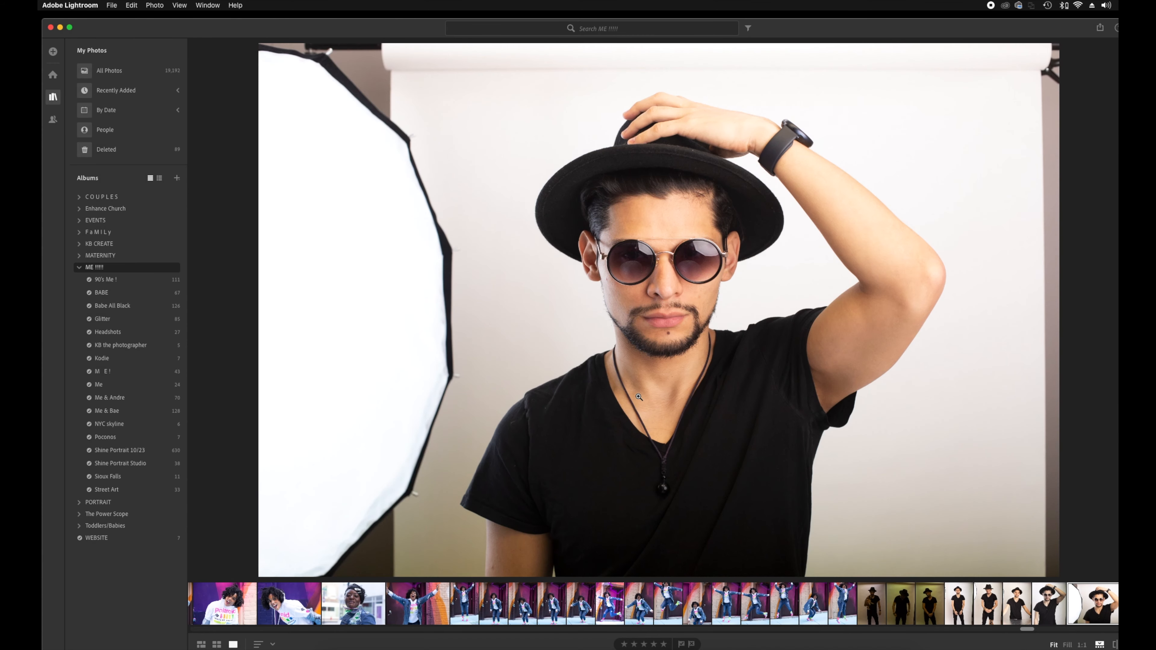
{"action": "left_click", "coordinate": [114, 307]}
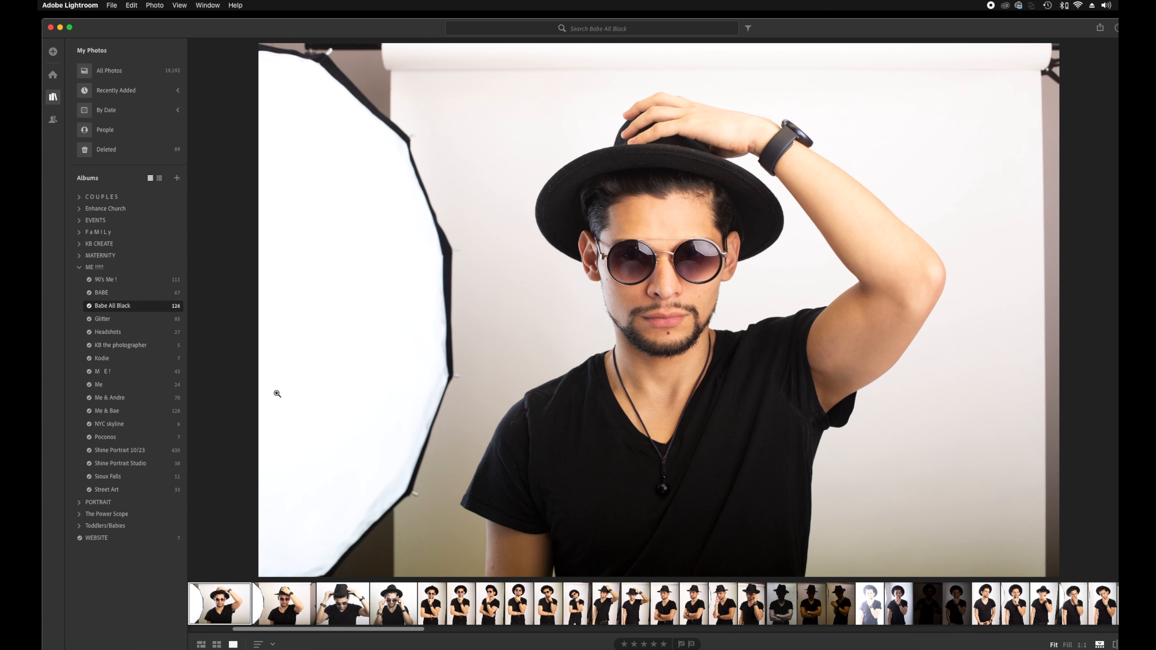
{"action": "left_click_drag", "start_coordinate": [347, 633], "coordinate": [311, 644]}
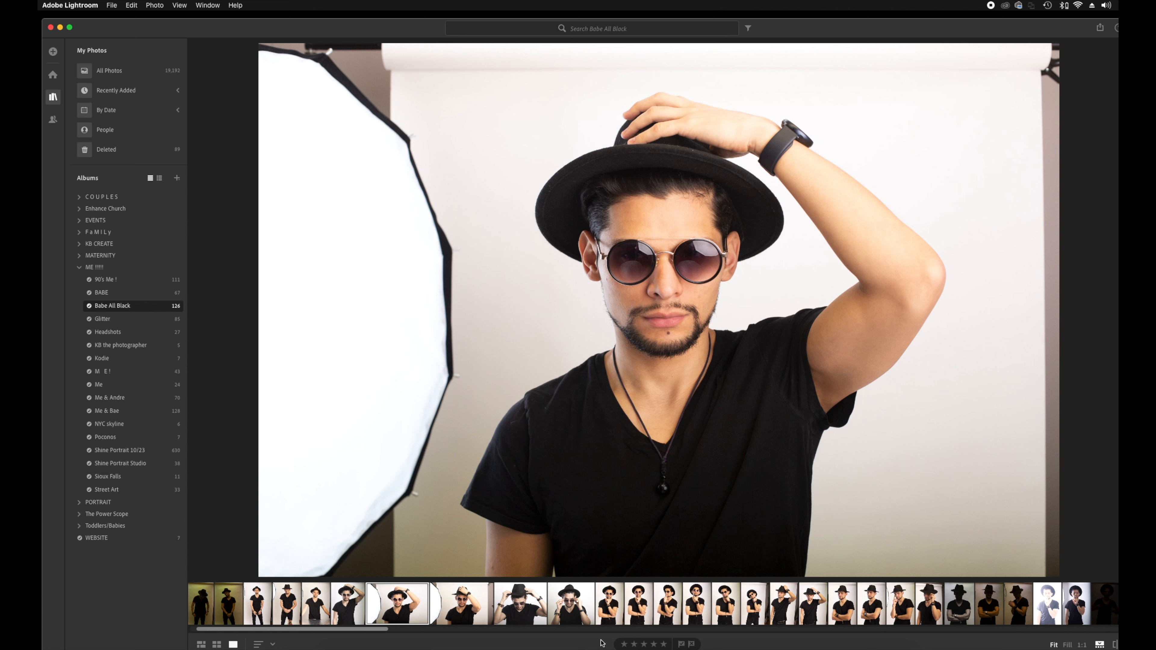
Sort the album's photos by Star Rating in reverse order.
{"action": "left_click", "coordinate": [275, 645]}
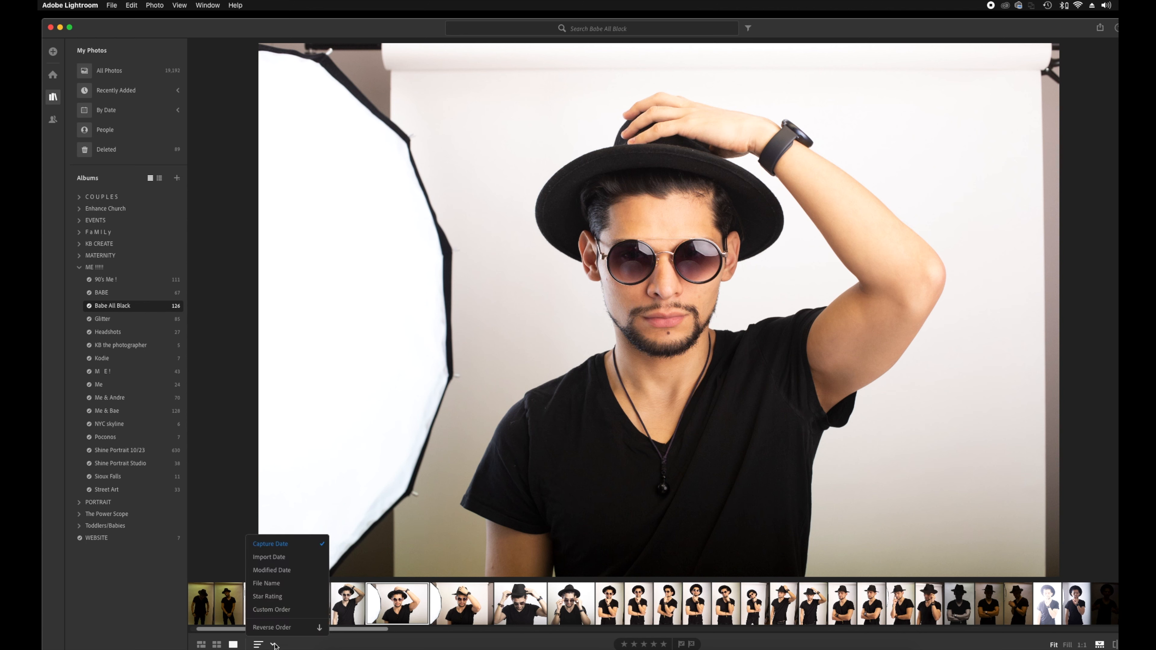
{"action": "left_click", "coordinate": [267, 601]}
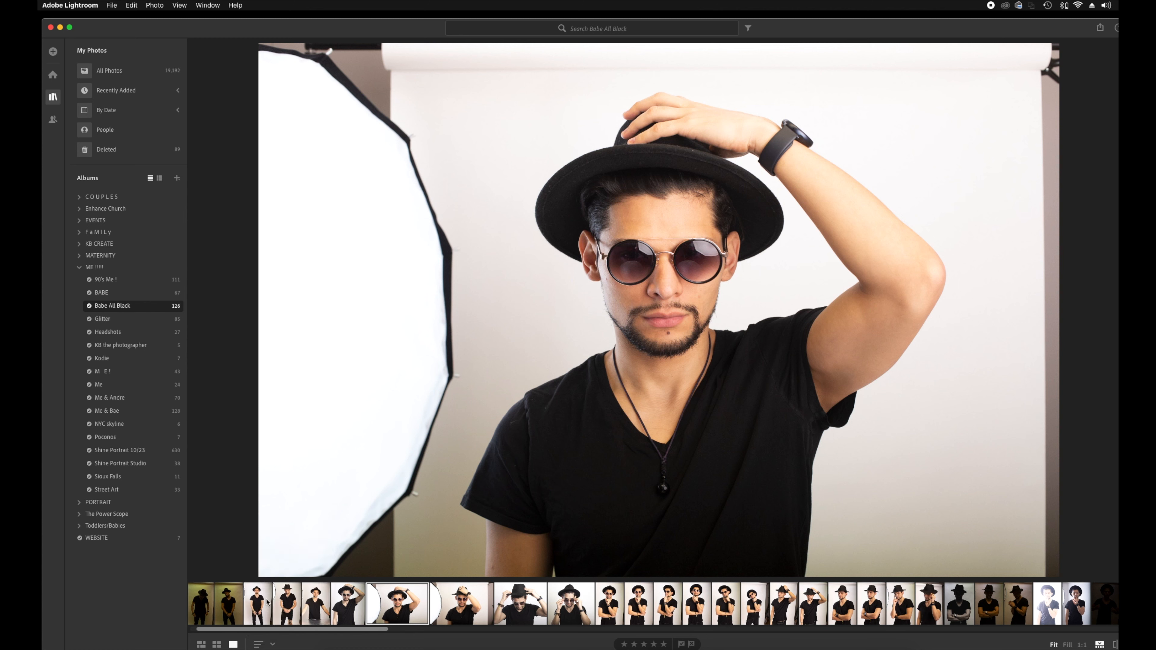
{"action": "left_click", "coordinate": [273, 645]}
{"action": "left_click", "coordinate": [273, 628]}
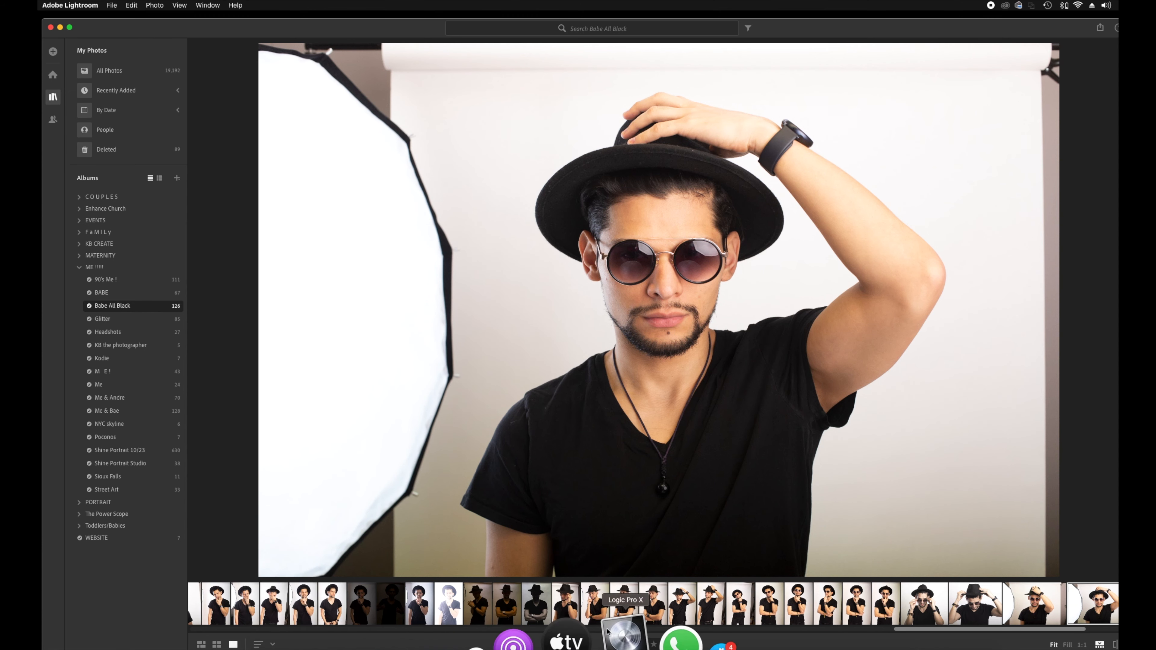
Browse several hat and sunglasses portraits, returning to the front-facing sunglasses shot.
{"action": "left_click_drag", "start_coordinate": [950, 630], "coordinate": [257, 634]}
{"action": "left_click", "coordinate": [206, 606]}
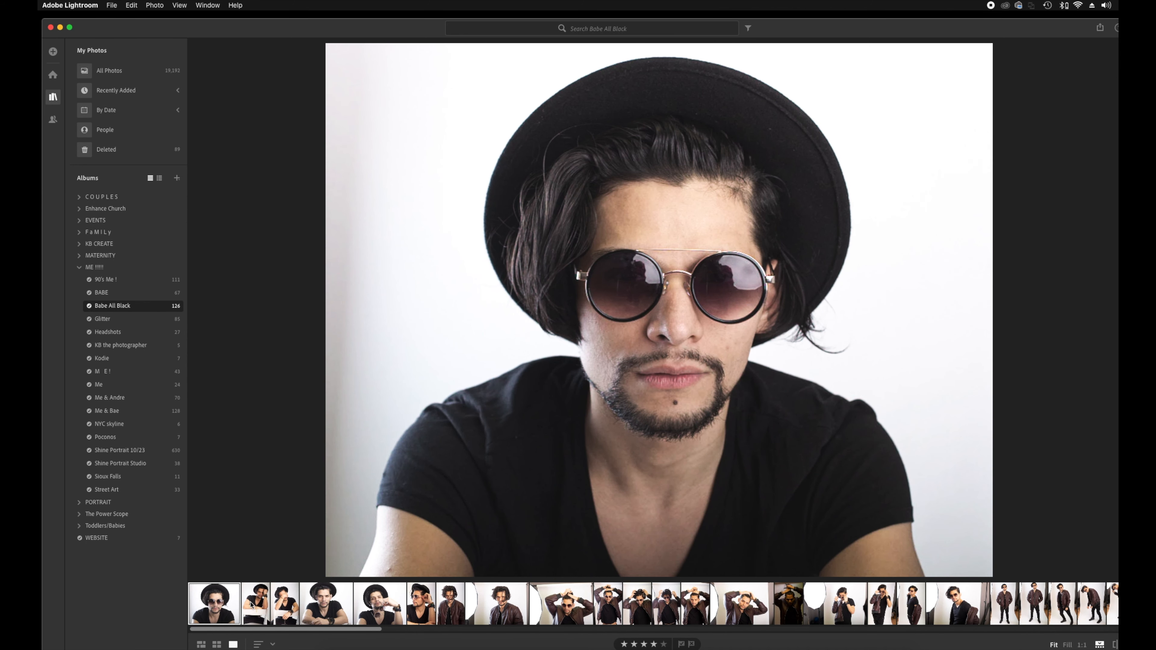
{"action": "left_click", "coordinate": [255, 606]}
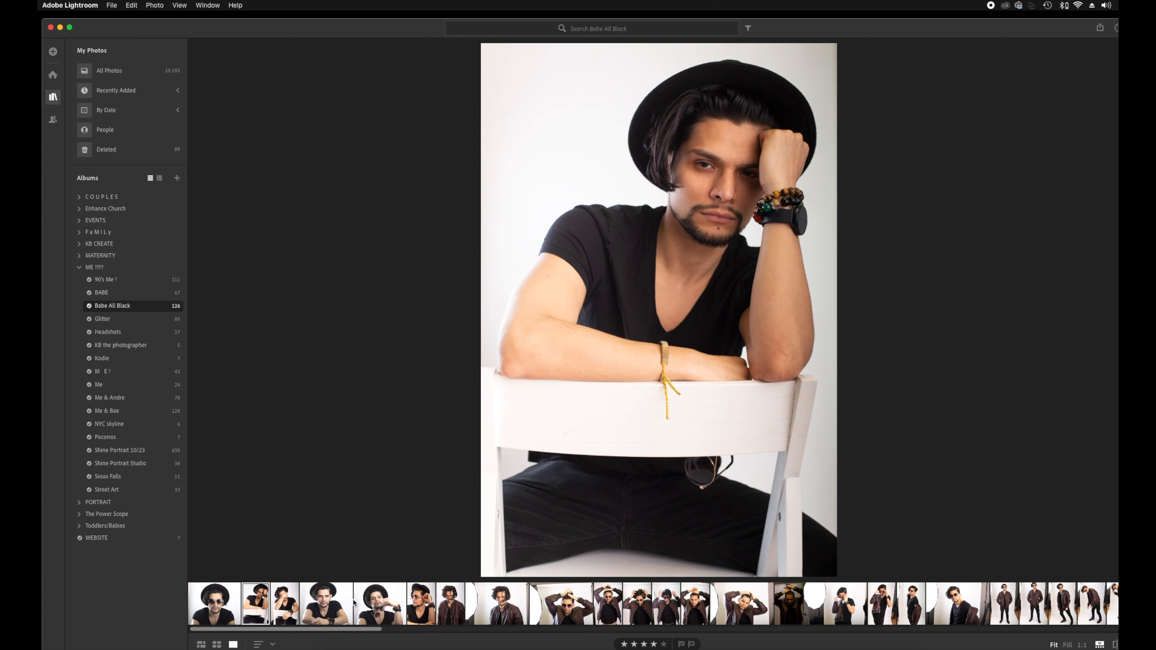
{"action": "left_click", "coordinate": [285, 602]}
{"action": "left_click", "coordinate": [326, 603]}
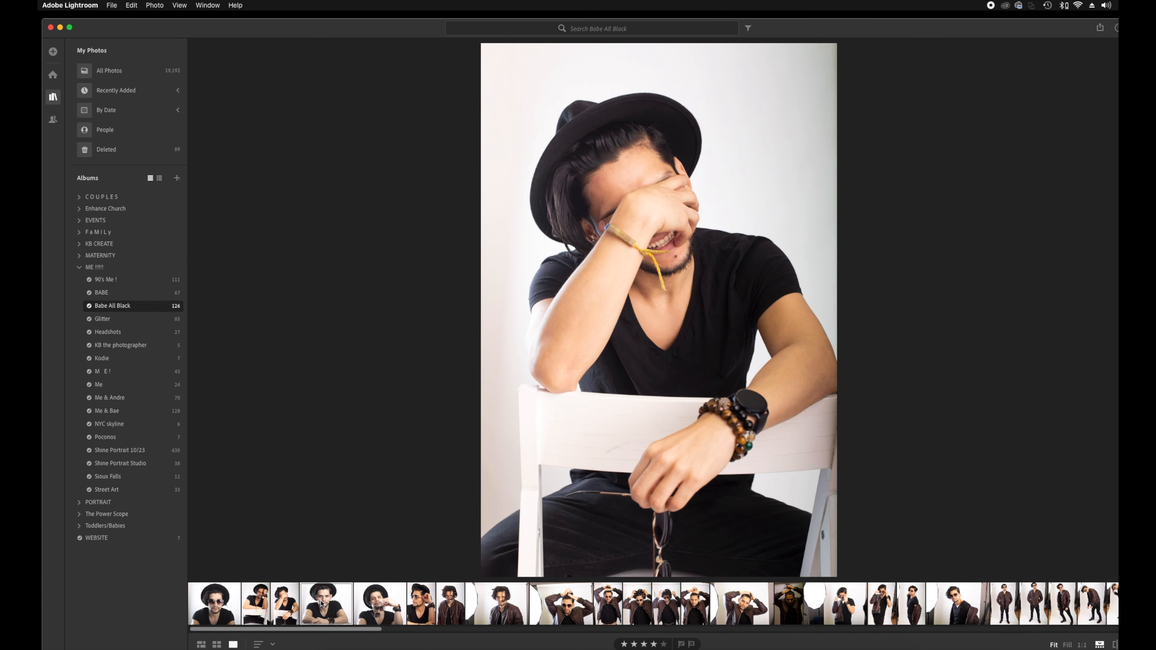
{"action": "left_click", "coordinate": [403, 606]}
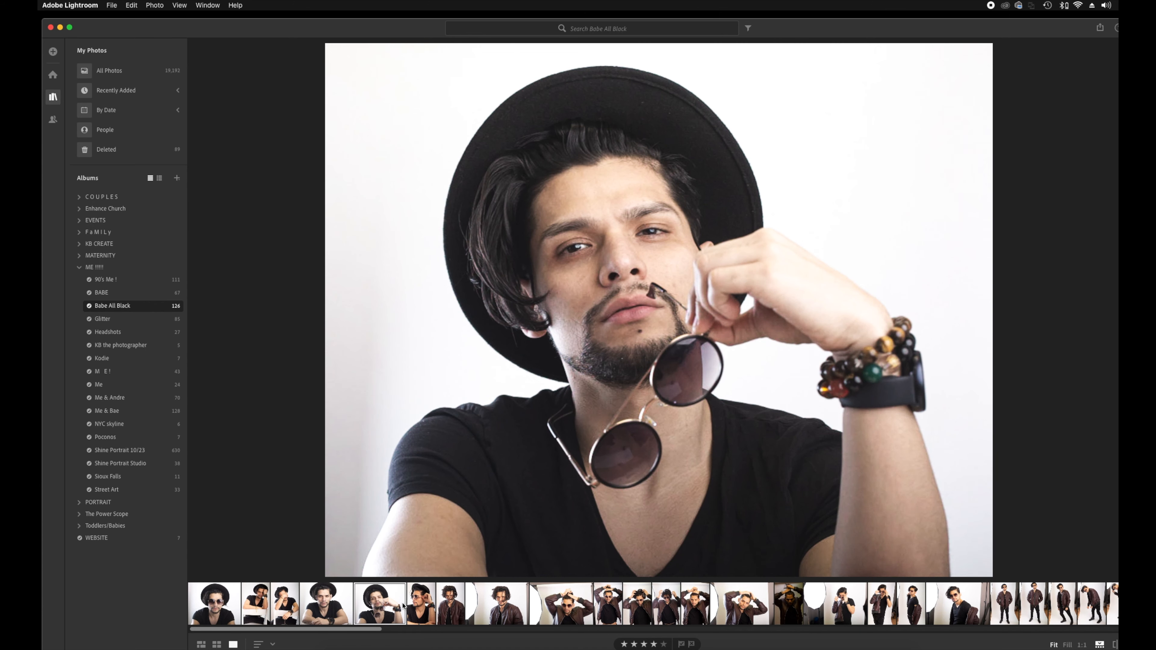
{"action": "left_click", "coordinate": [424, 605]}
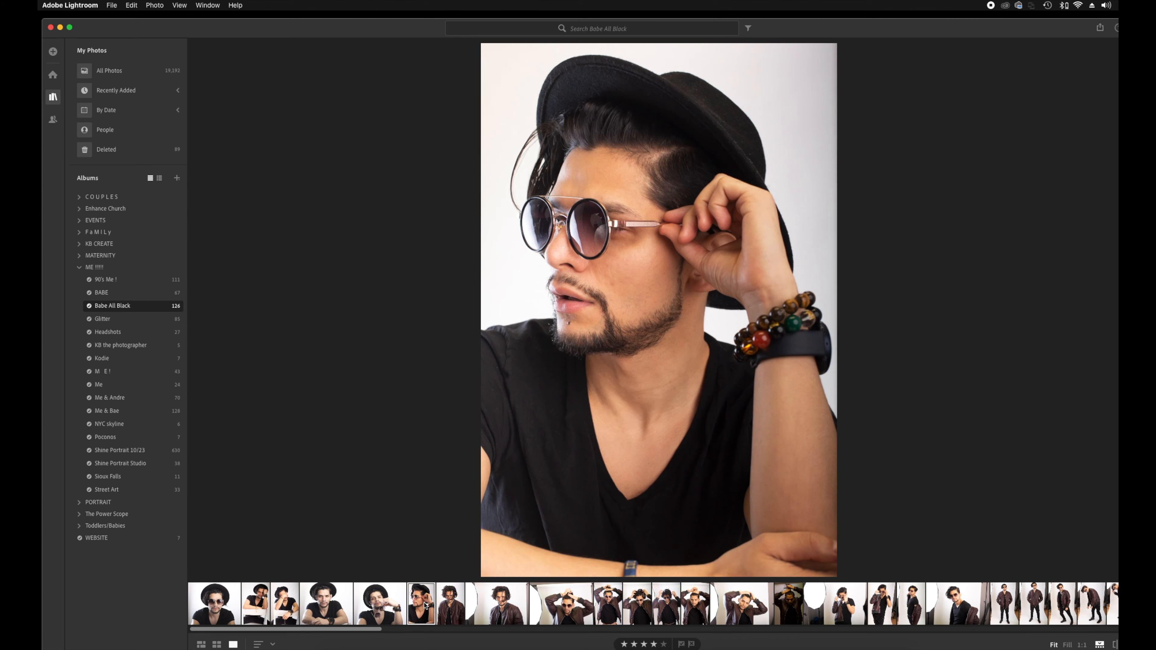
{"action": "left_click", "coordinate": [214, 604]}
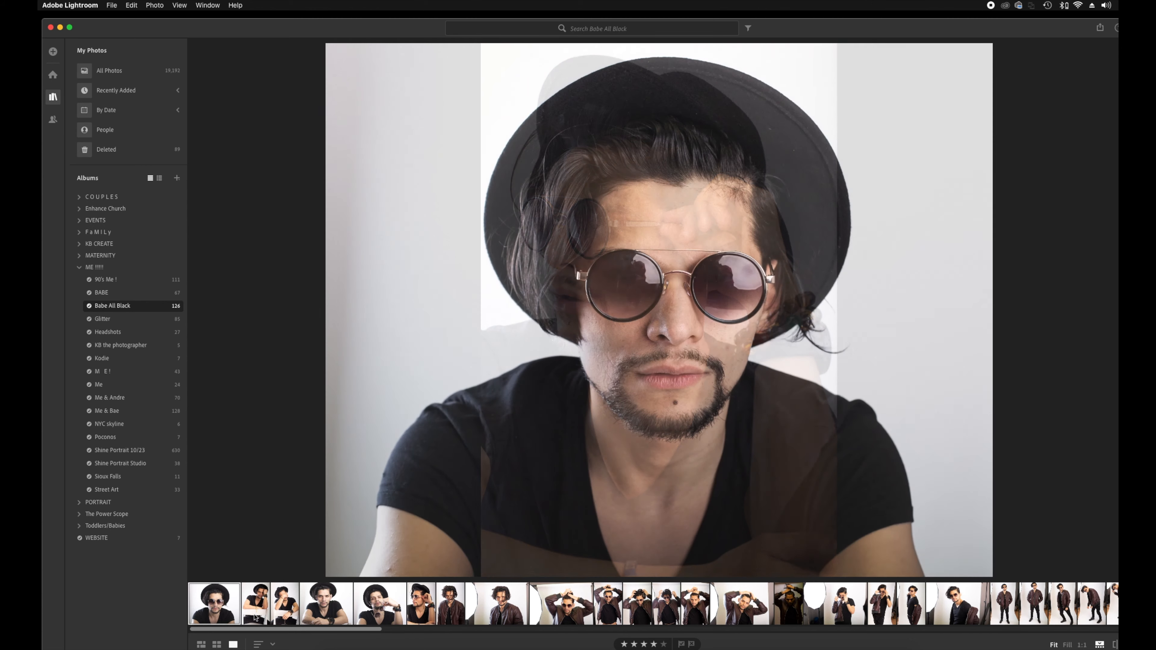
{"action": "scroll", "coordinate": [288, 602], "scroll_direction": "right", "scroll_amount": 15}
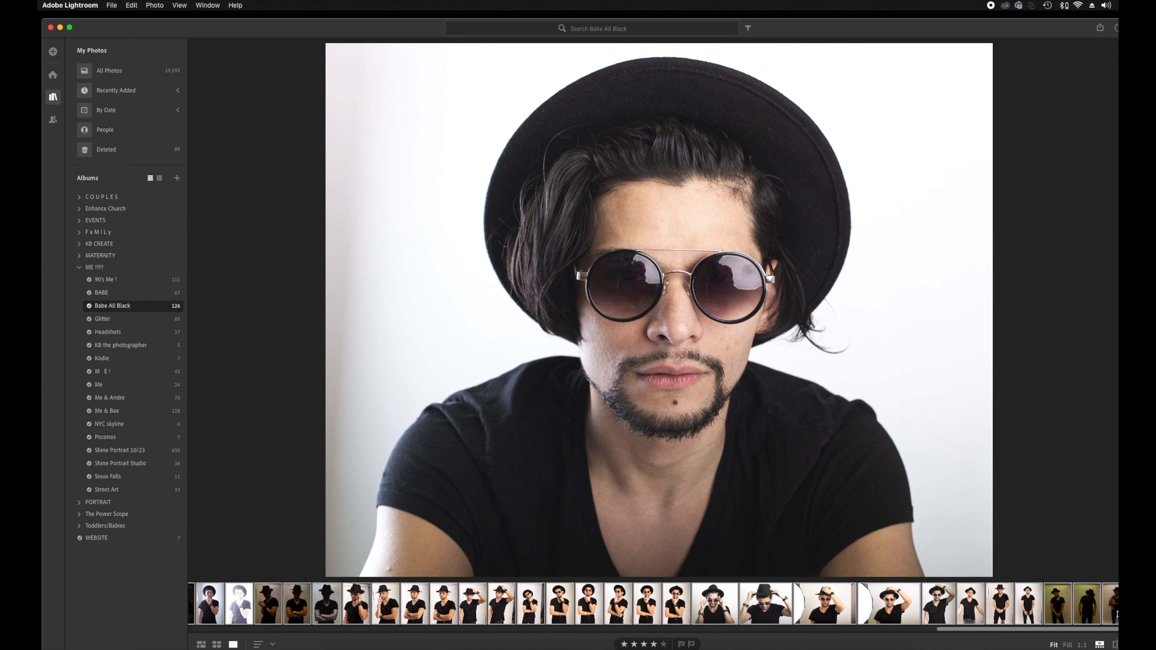
{"action": "left_click", "coordinate": [111, 6]}
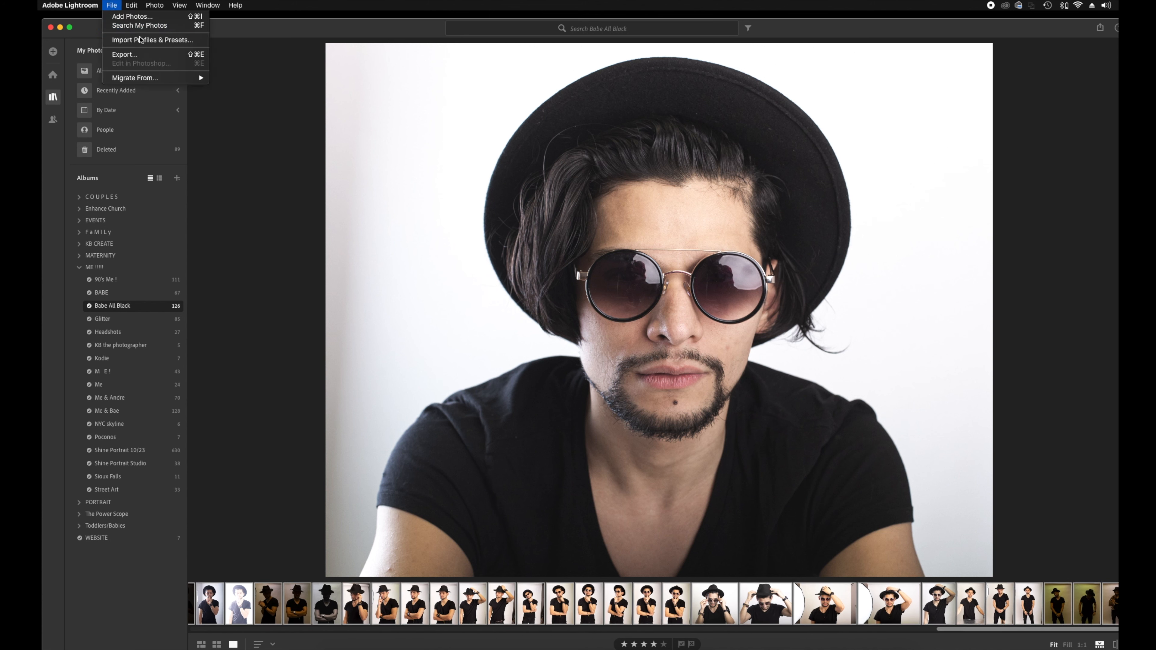
Set up a full-size, 100% quality JPG export named 'Model', numbered from 1.
{"action": "left_click", "coordinate": [142, 56]}
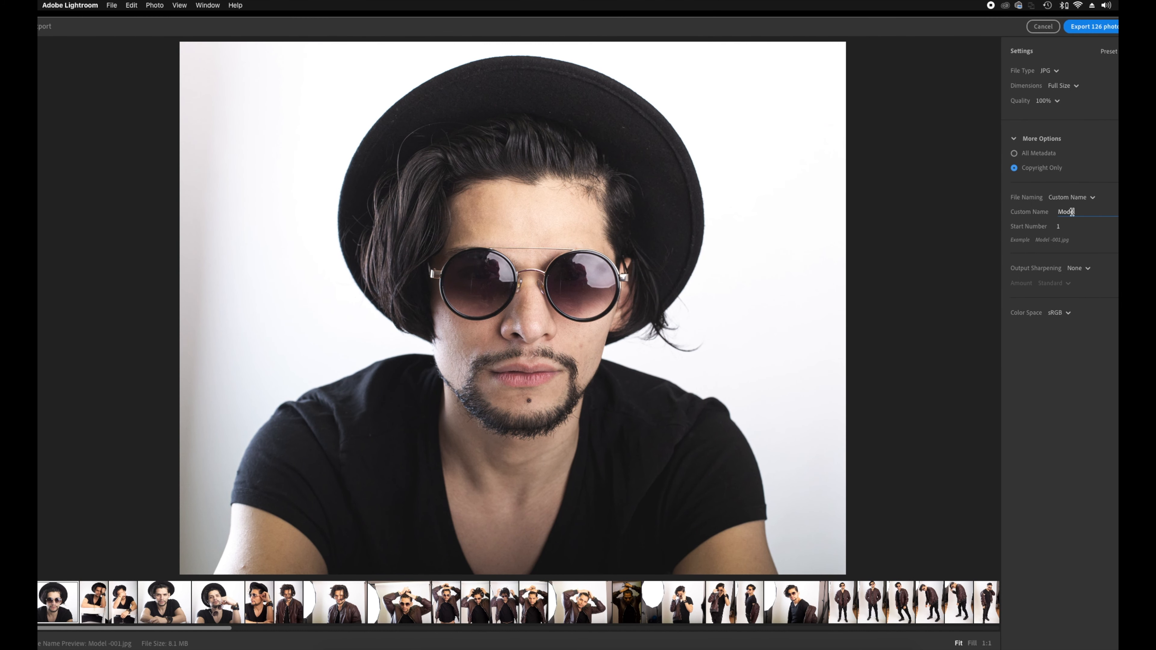
{"action": "left_click", "coordinate": [1062, 218]}
Export all 126 photos into a new Desktop folder named 'Model Al Black'.
{"action": "left_click", "coordinate": [1083, 28]}
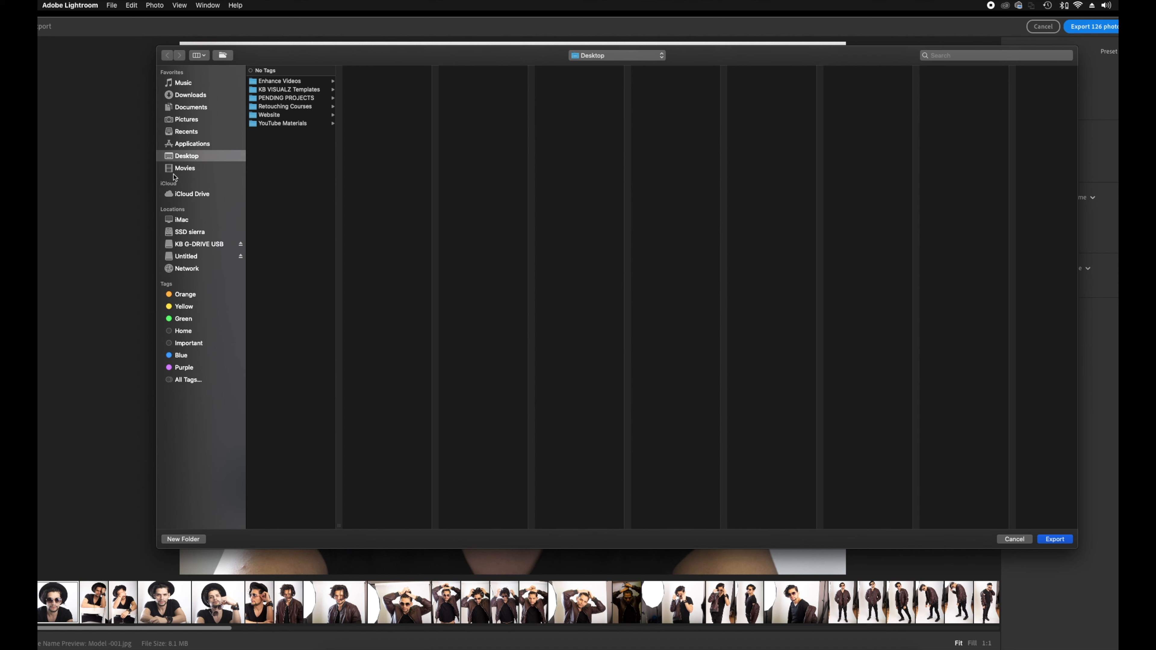
{"action": "left_click", "coordinate": [181, 539]}
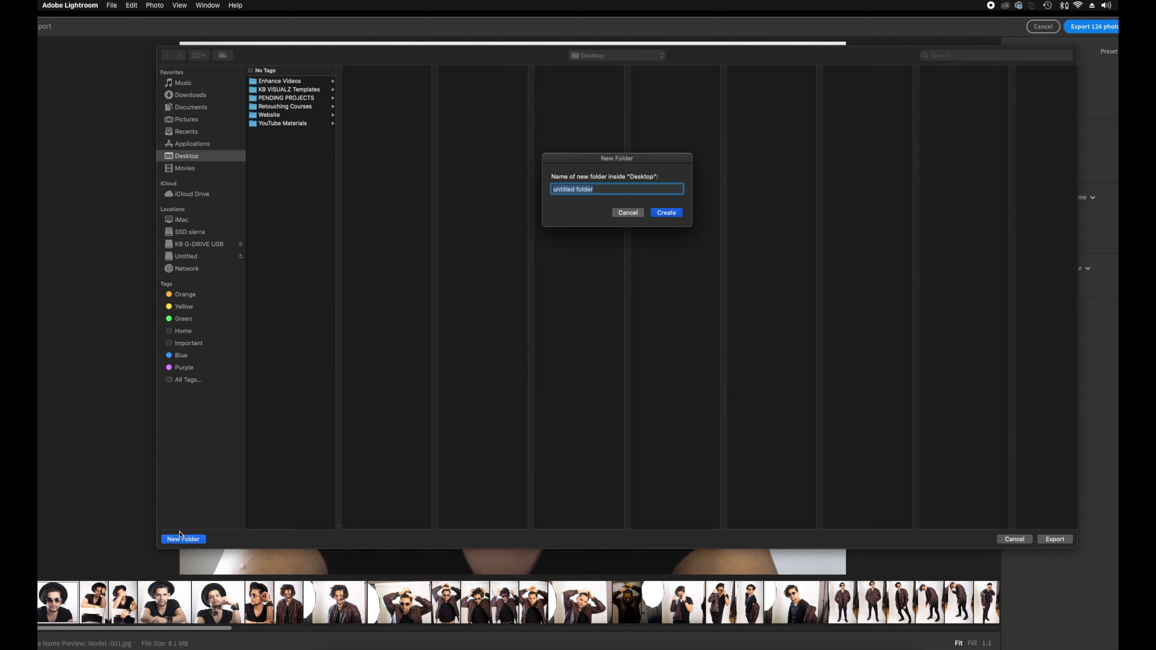
{"action": "type", "text": "Model Al Blackl"}
{"action": "left_click", "coordinate": [669, 213]}
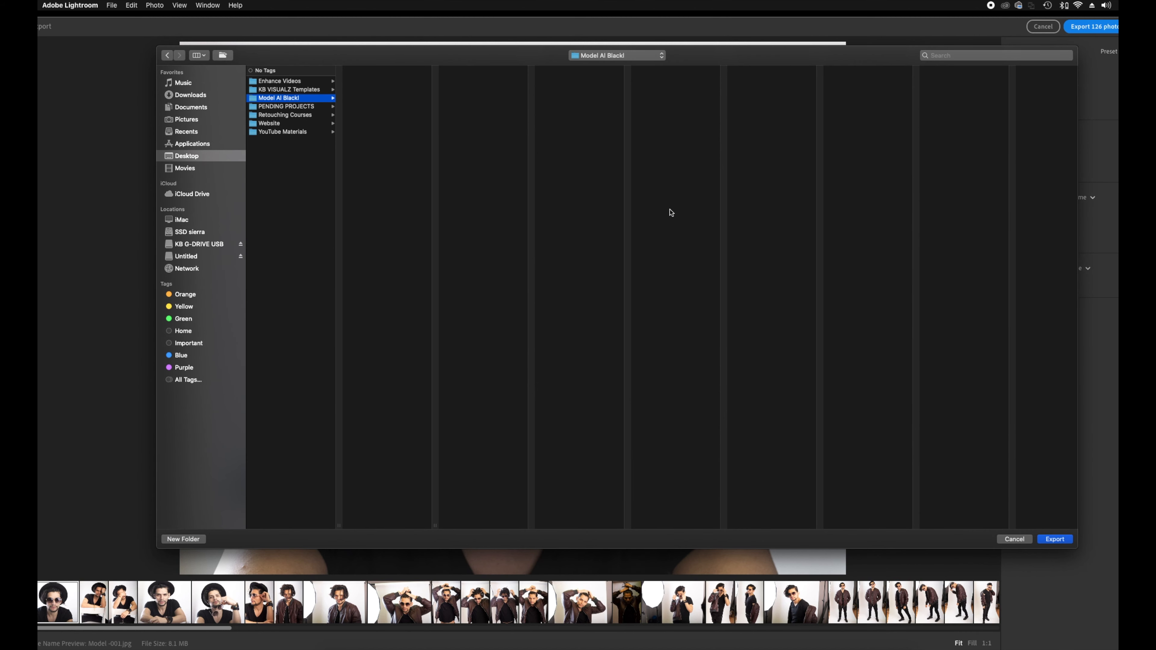
{"action": "left_click", "coordinate": [1055, 539]}
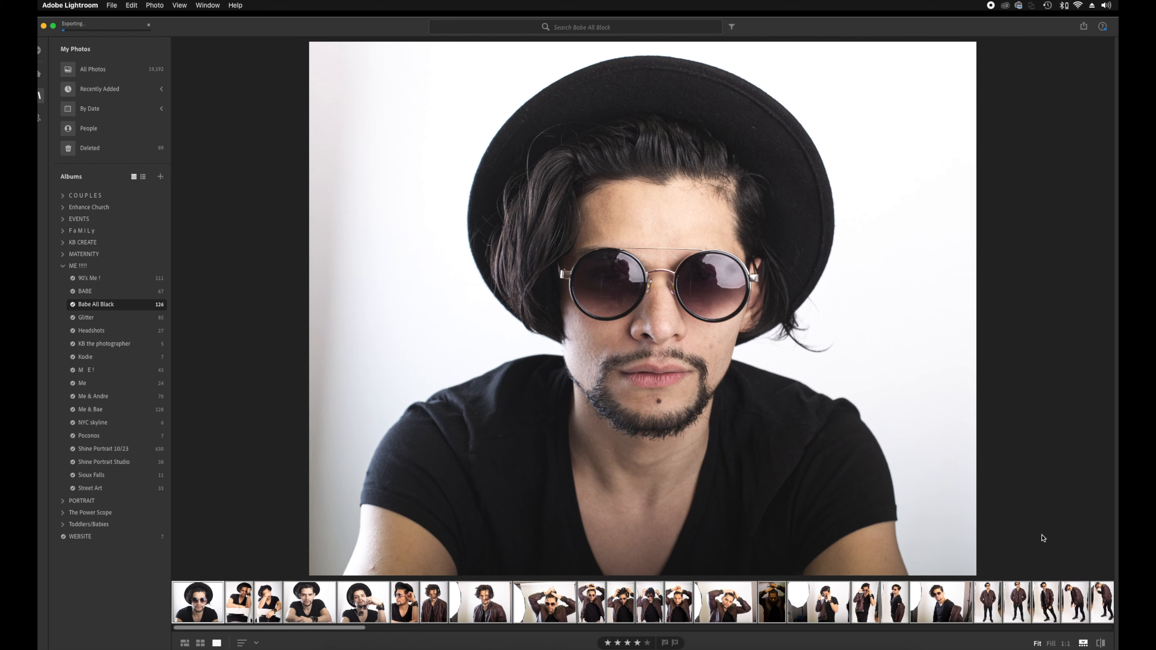
Reset the front-facing hat portrait to its original settings in the Edit panel.
{"action": "key", "text": "e"}
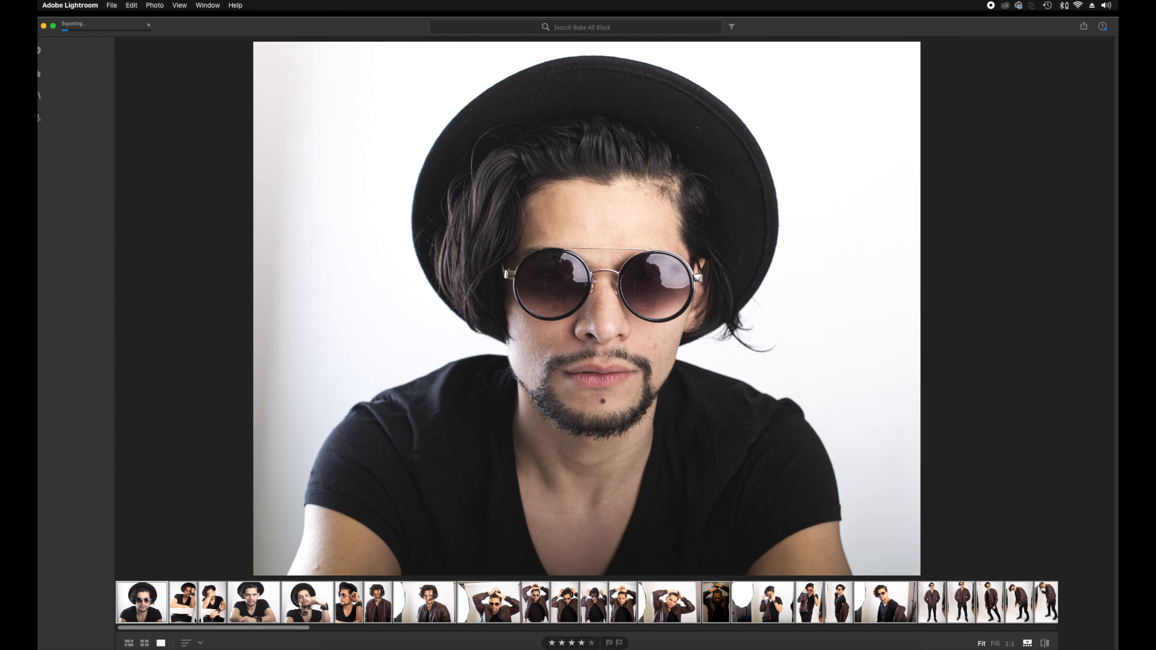
{"action": "left_click", "coordinate": [154, 5]}
{"action": "left_click", "coordinate": [189, 243]}
{"action": "key", "text": "c"}
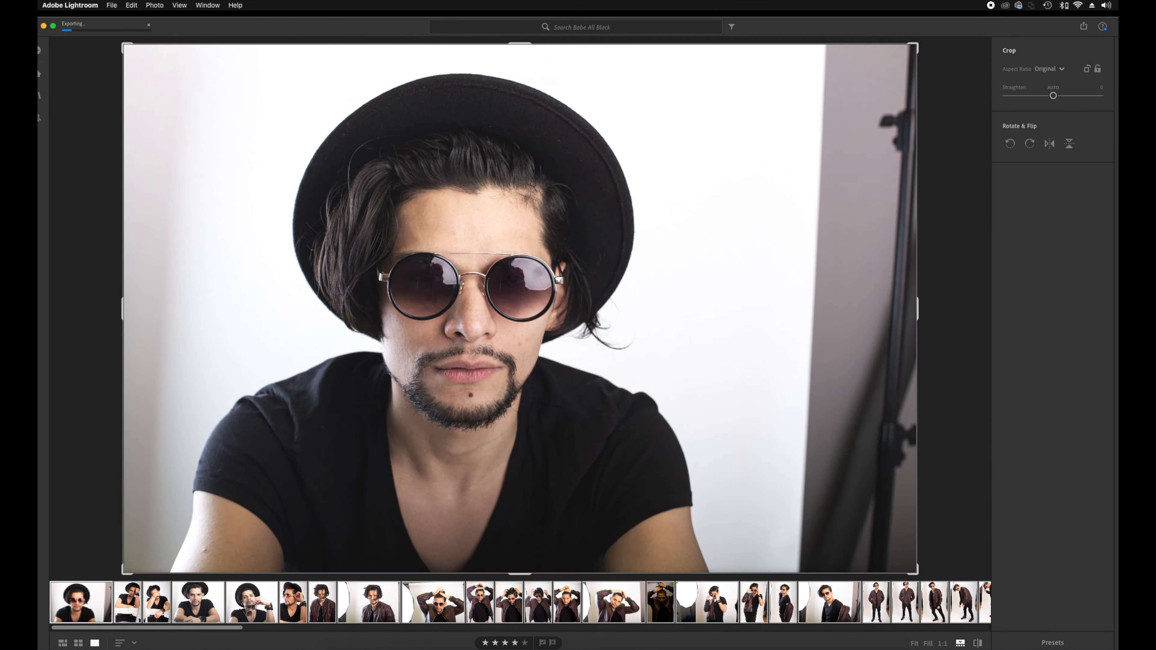
{"action": "key", "text": "Return"}
Adjust exposure to +0.23 and retune contrast, highlights, shadows, whites, blacks, white balance and texture.
{"action": "left_click_drag", "start_coordinate": [1053, 130], "coordinate": [1039, 150]}
{"action": "left_click_drag", "start_coordinate": [1062, 176], "coordinate": [1043, 236]}
{"action": "left_click_drag", "start_coordinate": [1040, 302], "coordinate": [1056, 323]}
{"action": "left_click_drag", "start_coordinate": [1053, 541], "coordinate": [1050, 586]}
{"action": "left_click_drag", "start_coordinate": [1057, 130], "coordinate": [1055, 130]}
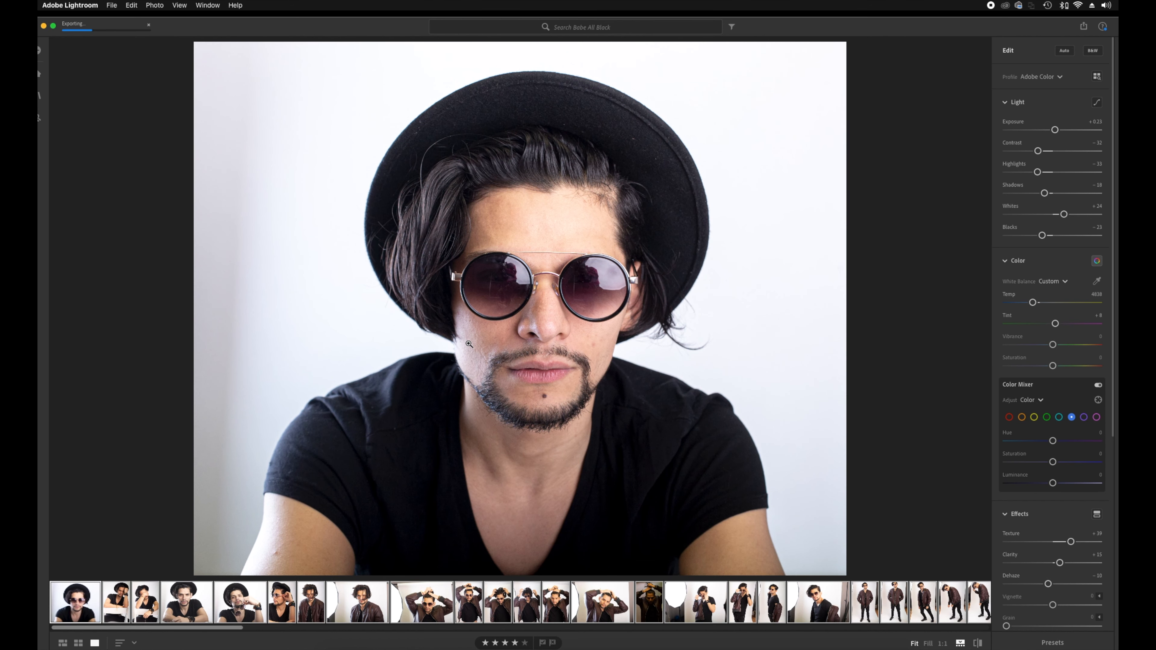
Hide Lightroom, reposition the Model All Black desktop folder, and open a new Chrome tab.
{"action": "left_click", "coordinate": [50, 30]}
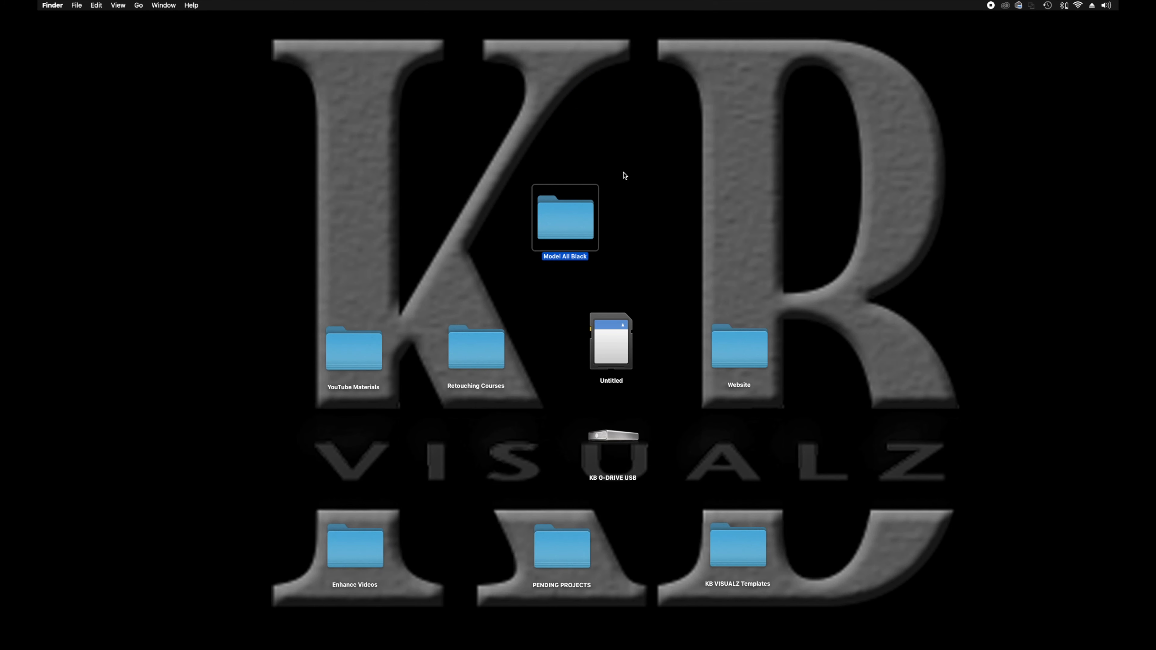
{"action": "left_click_drag", "start_coordinate": [543, 244], "coordinate": [602, 169]}
{"action": "left_click", "coordinate": [424, 636]}
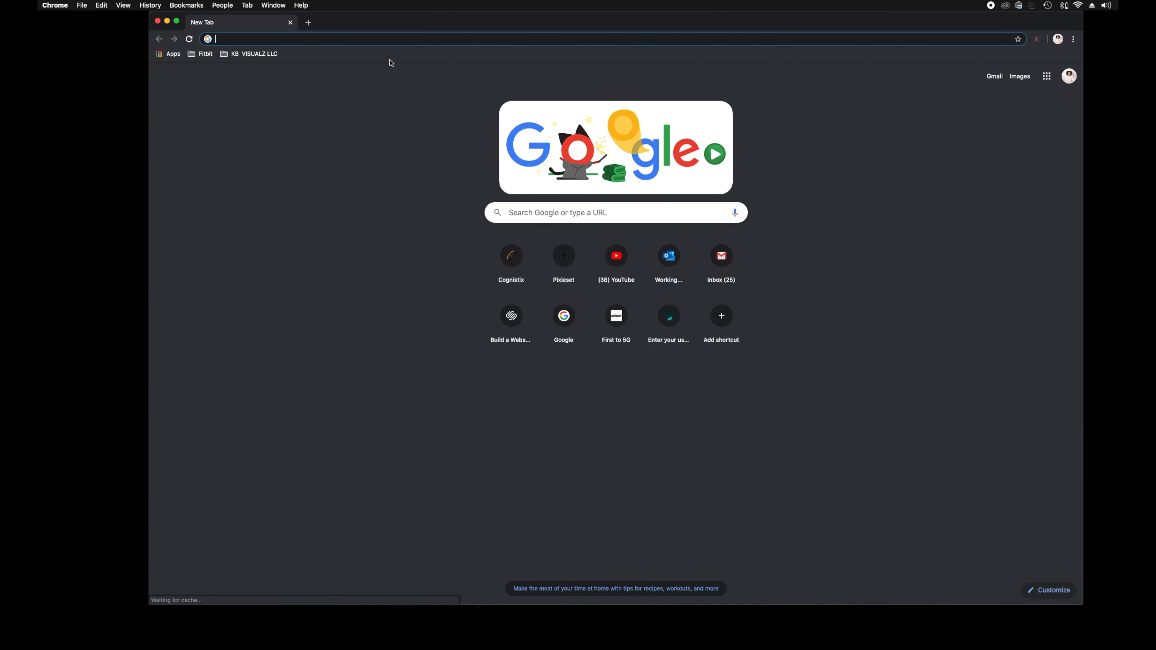
Go to pixieset.com by picking the suggestion after typing 'pi'.
{"action": "type", "text": "pi"}
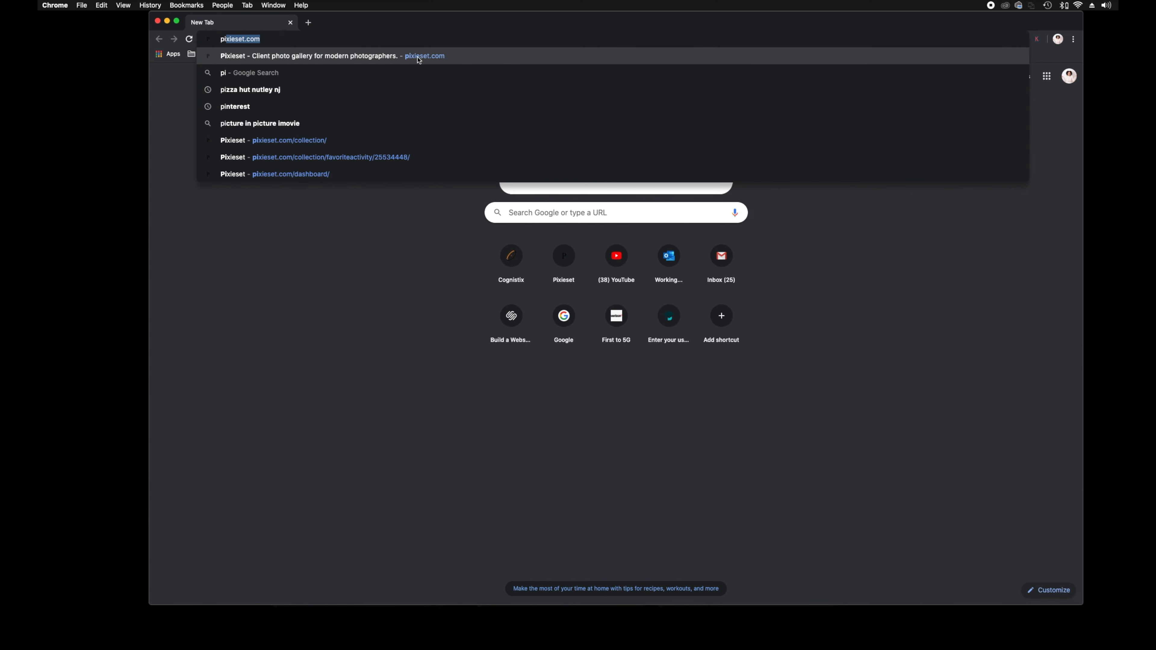
{"action": "left_click", "coordinate": [419, 55]}
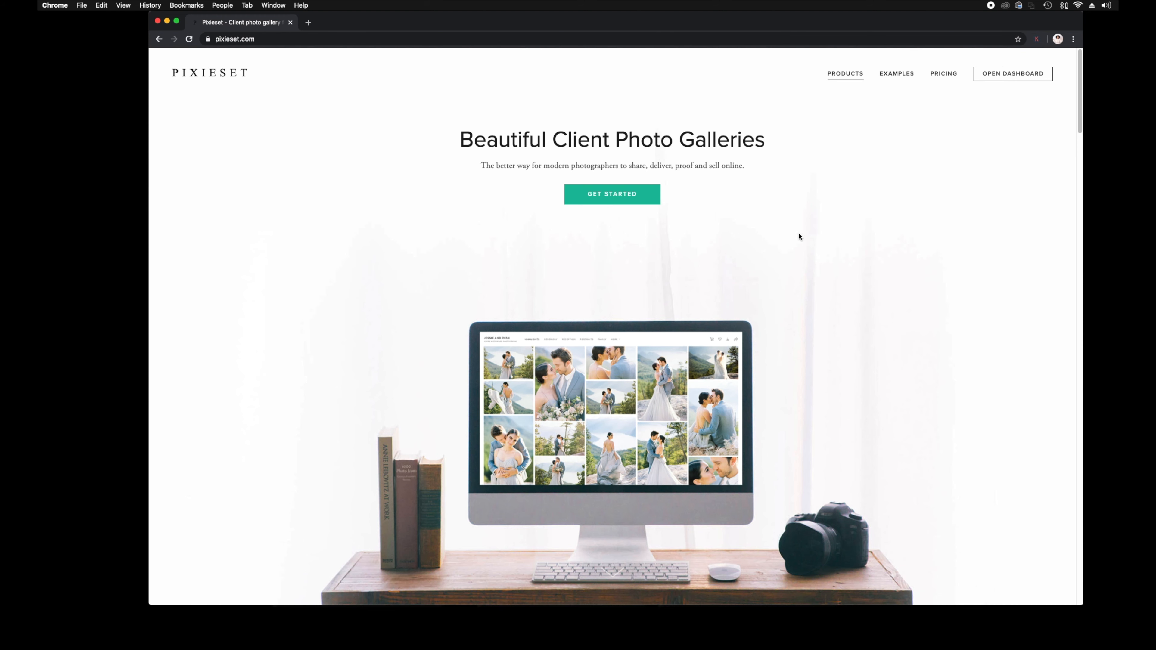
Look over Pixieset's pricing page, then go to the account Dashboard.
{"action": "left_click", "coordinate": [941, 75]}
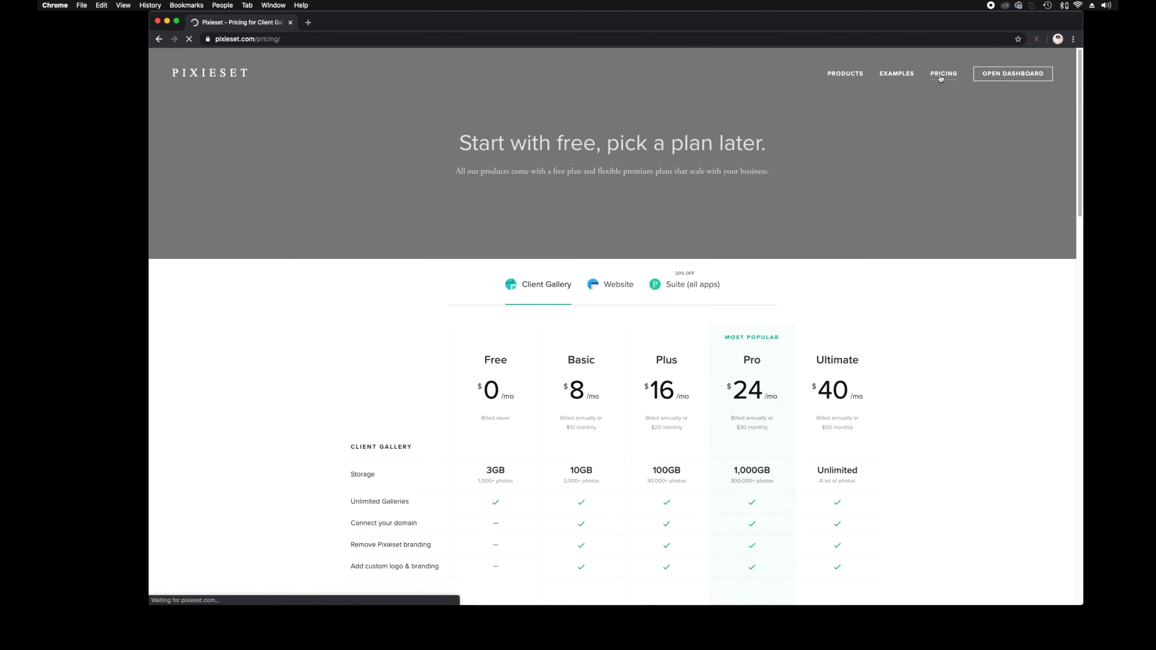
{"action": "scroll", "coordinate": [519, 319], "scroll_direction": "down", "scroll_amount": 5}
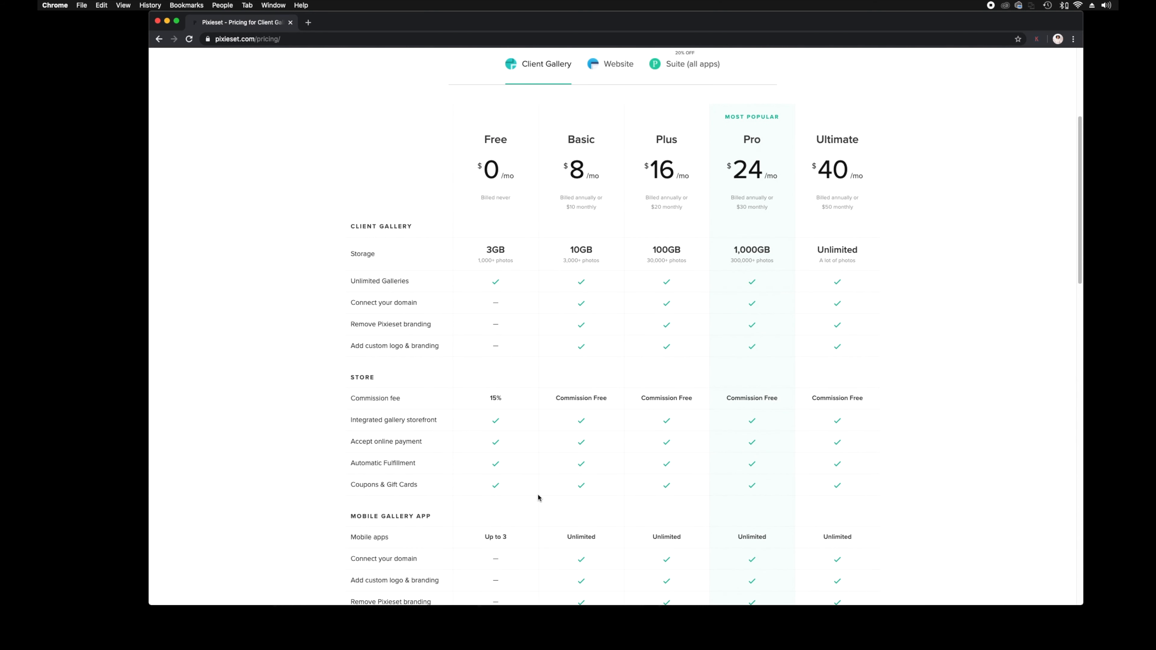
{"action": "left_click_drag", "start_coordinate": [1081, 275], "coordinate": [1042, 216]}
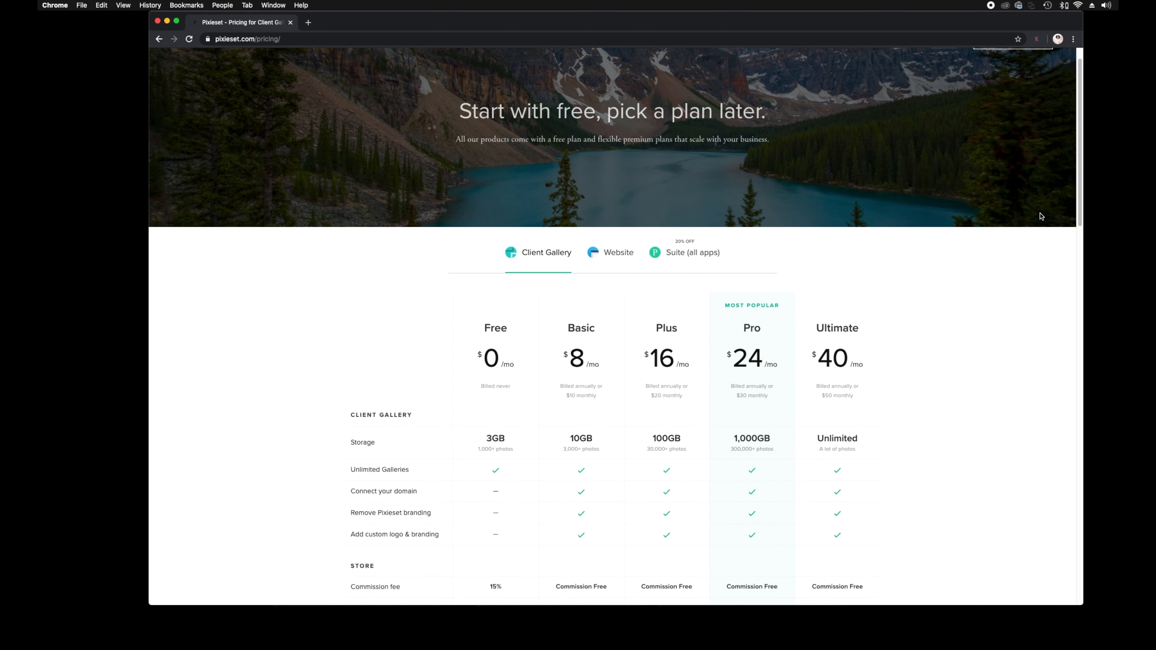
{"action": "scroll", "coordinate": [1075, 150], "scroll_direction": "up", "scroll_amount": 2}
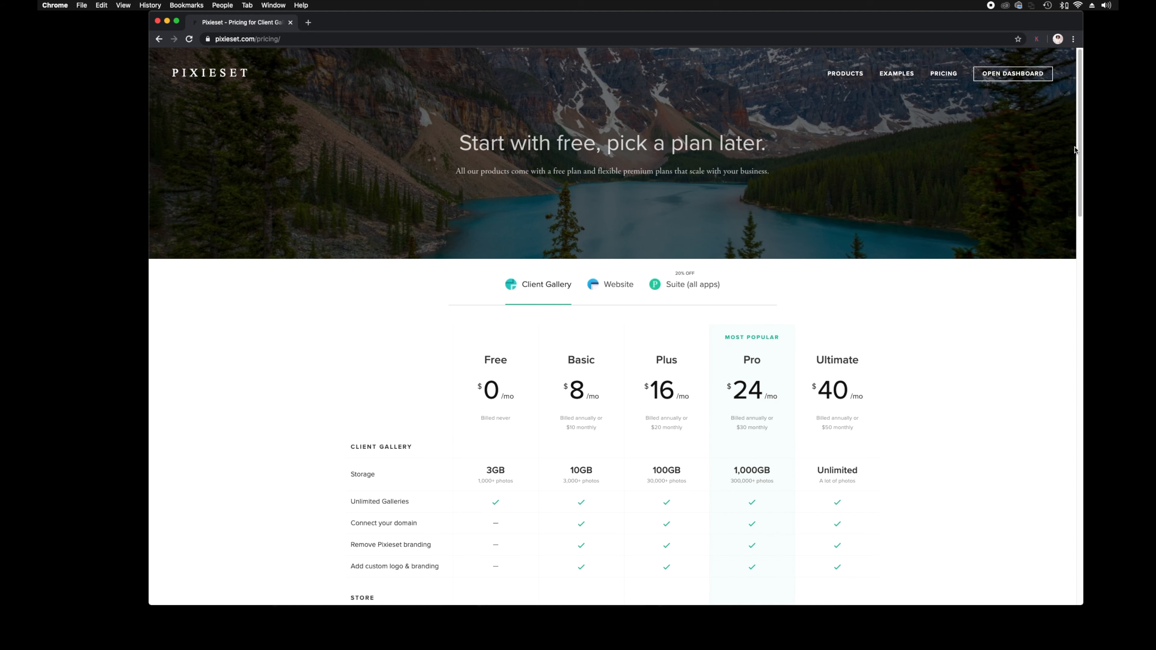
{"action": "left_click", "coordinate": [1005, 77]}
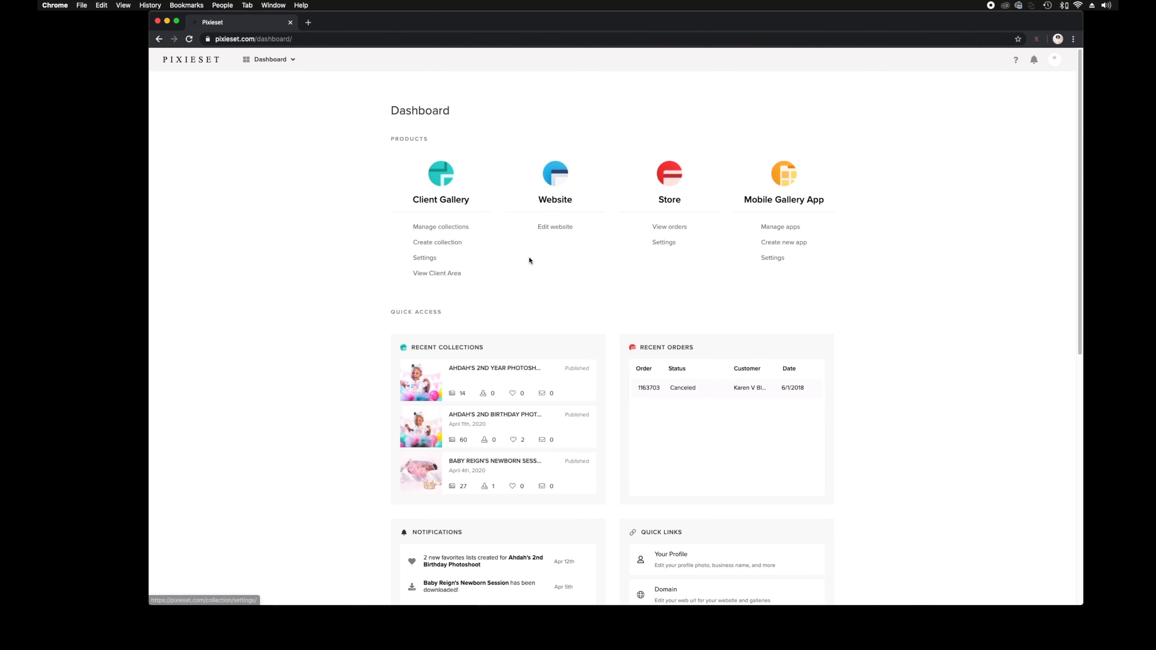
Create the 'Shades on Deck' collection with the No watermark option.
{"action": "left_click", "coordinate": [444, 244]}
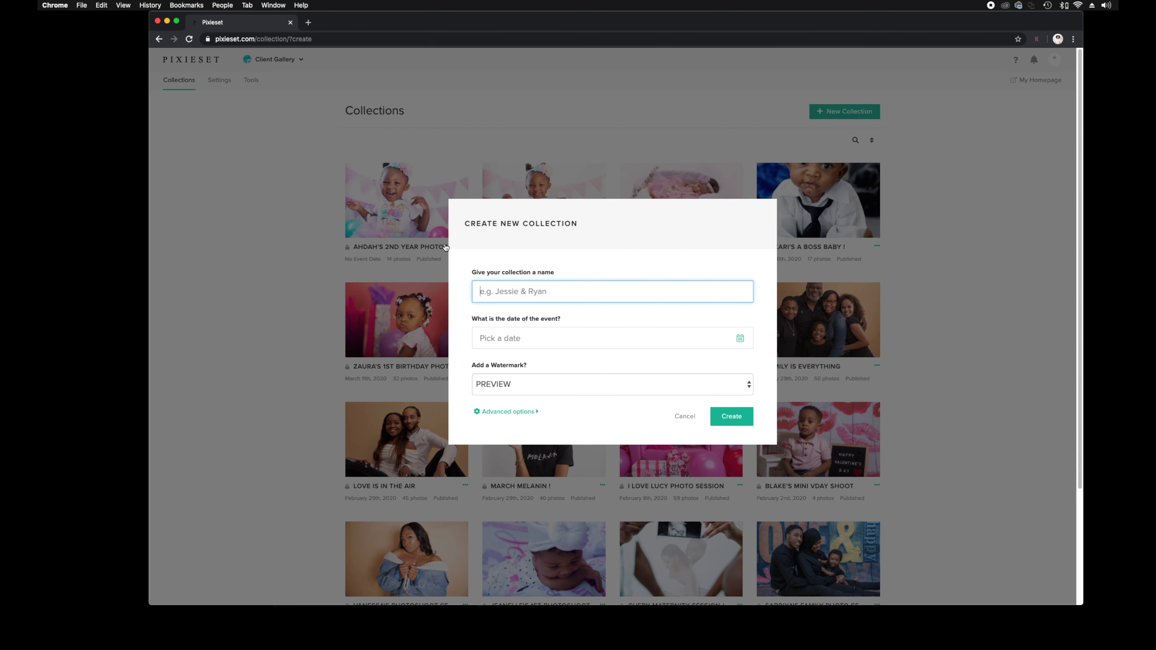
{"action": "left_click", "coordinate": [574, 289]}
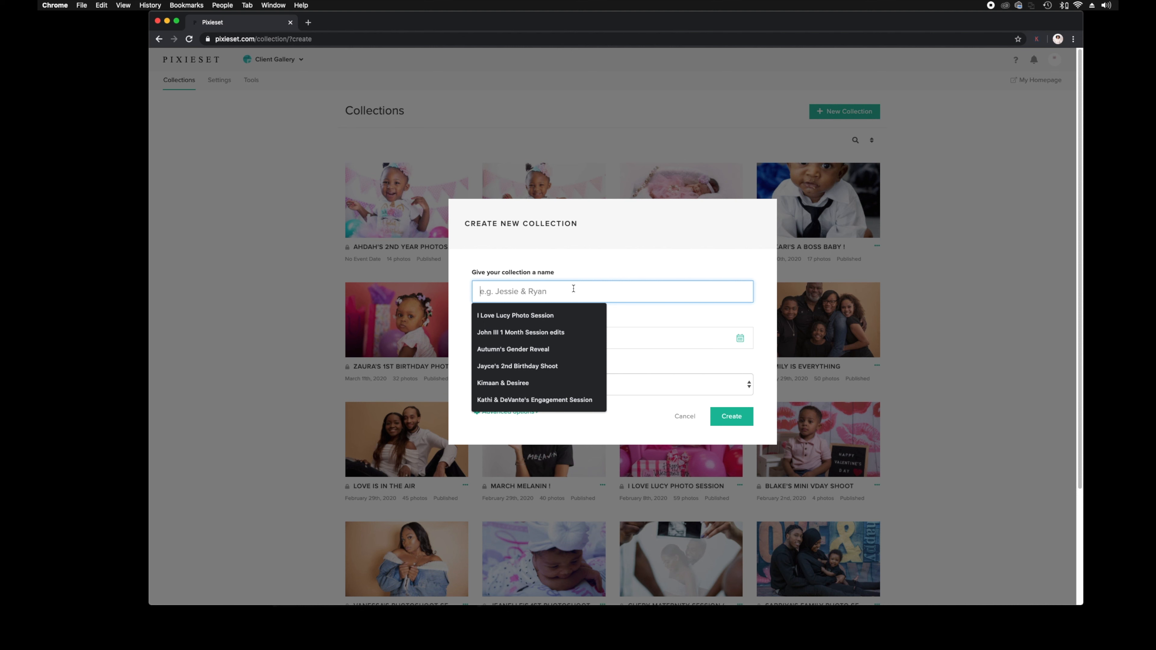
{"action": "type", "text": "Shades o"}
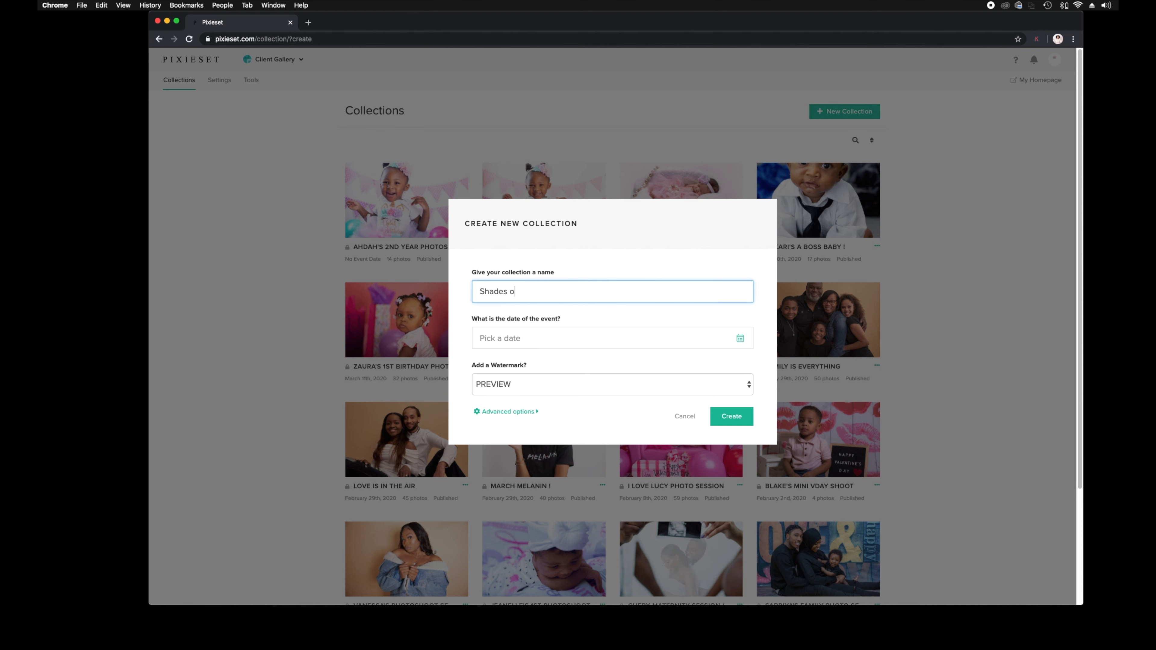
{"action": "type", "text": "n Deck"}
{"action": "left_click", "coordinate": [522, 392]}
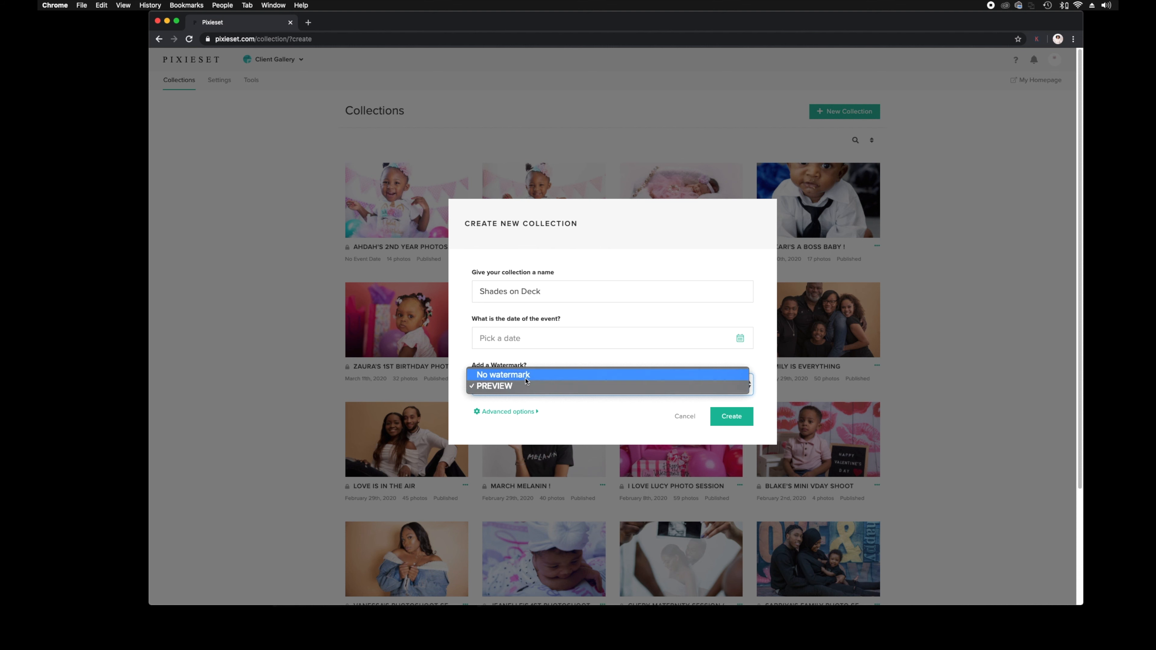
{"action": "left_click", "coordinate": [528, 375]}
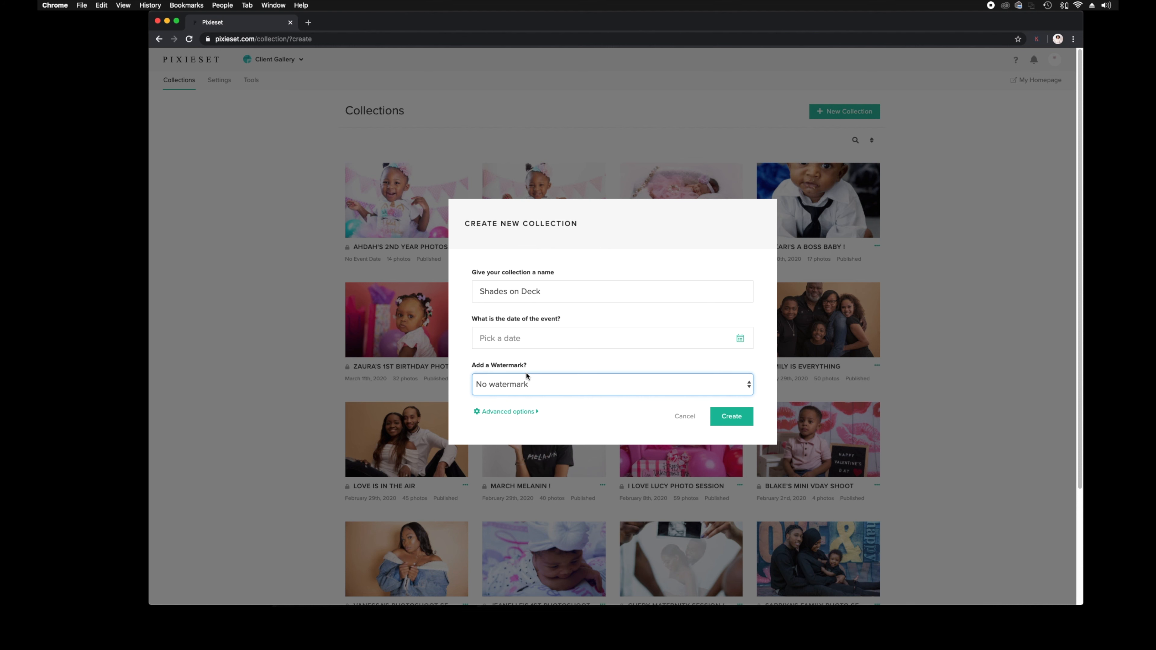
{"action": "left_click", "coordinate": [741, 416]}
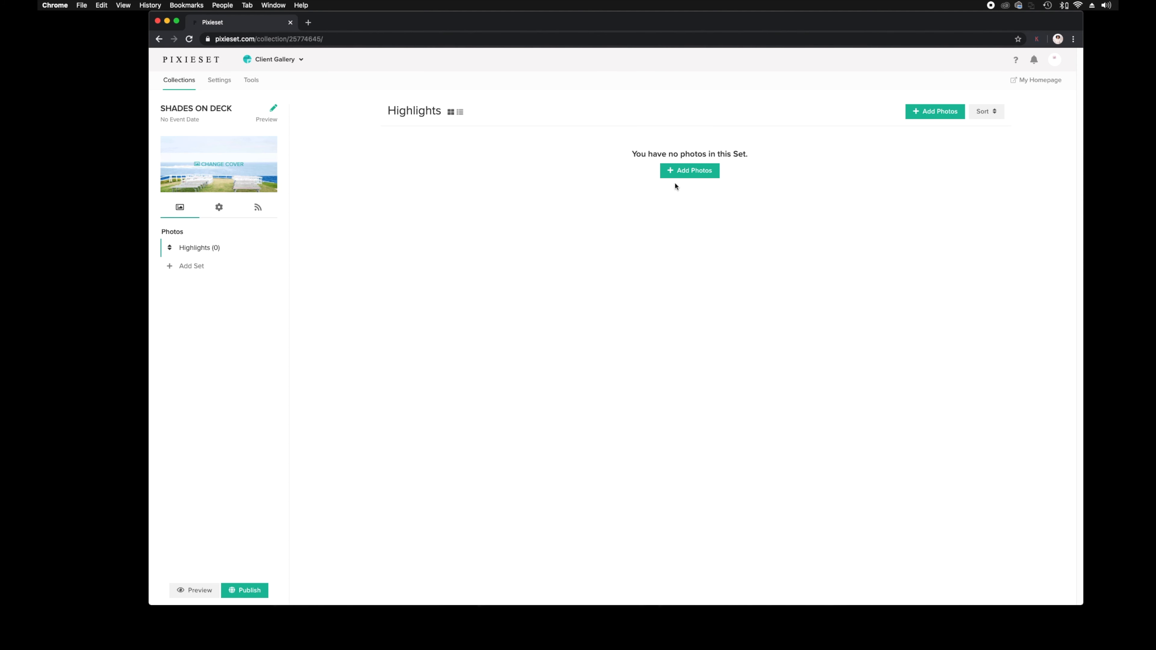
Upload all 119 Model JPGs from the Model All Black folder into Highlights.
{"action": "left_click", "coordinate": [688, 172]}
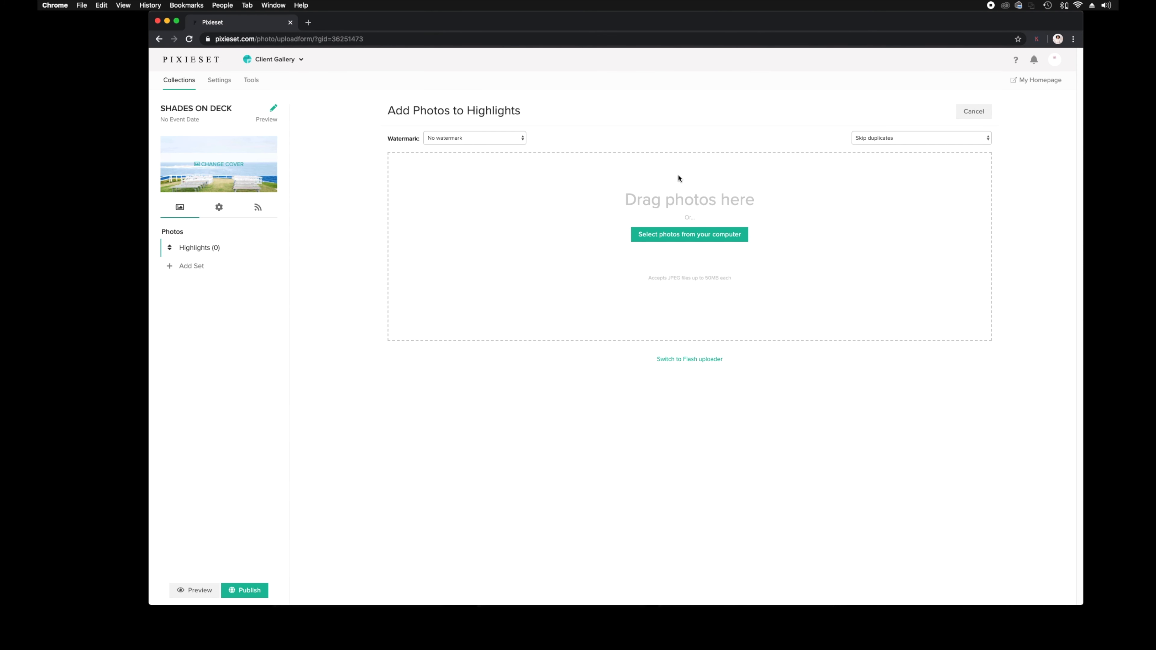
{"action": "left_click", "coordinate": [679, 238]}
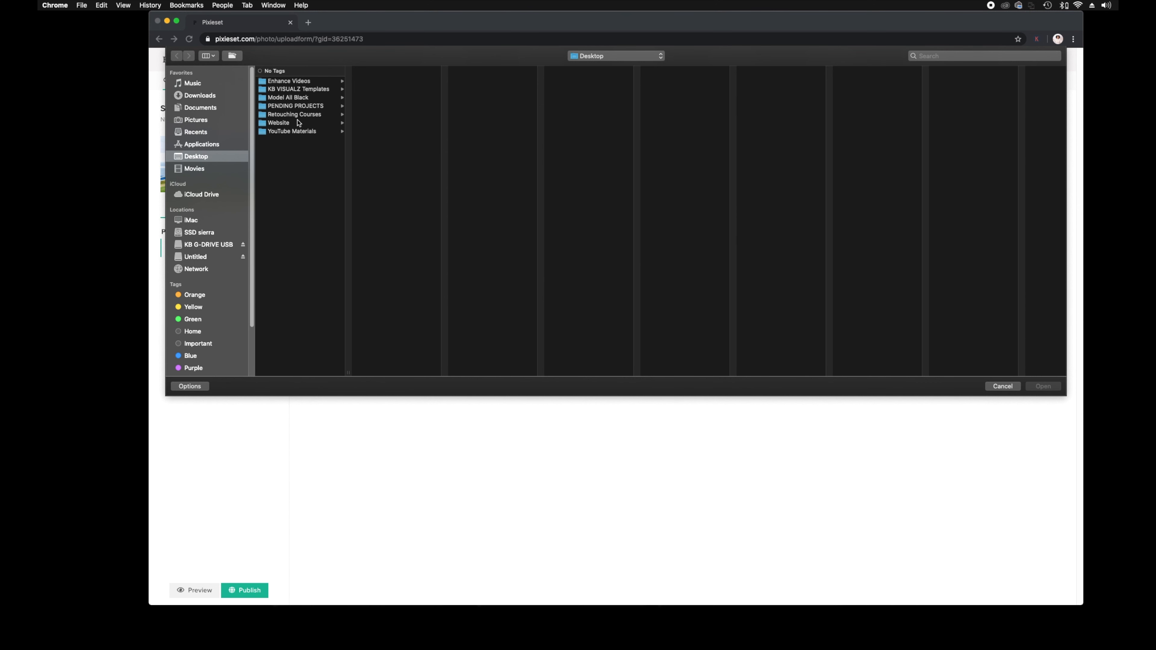
{"action": "left_click", "coordinate": [293, 98]}
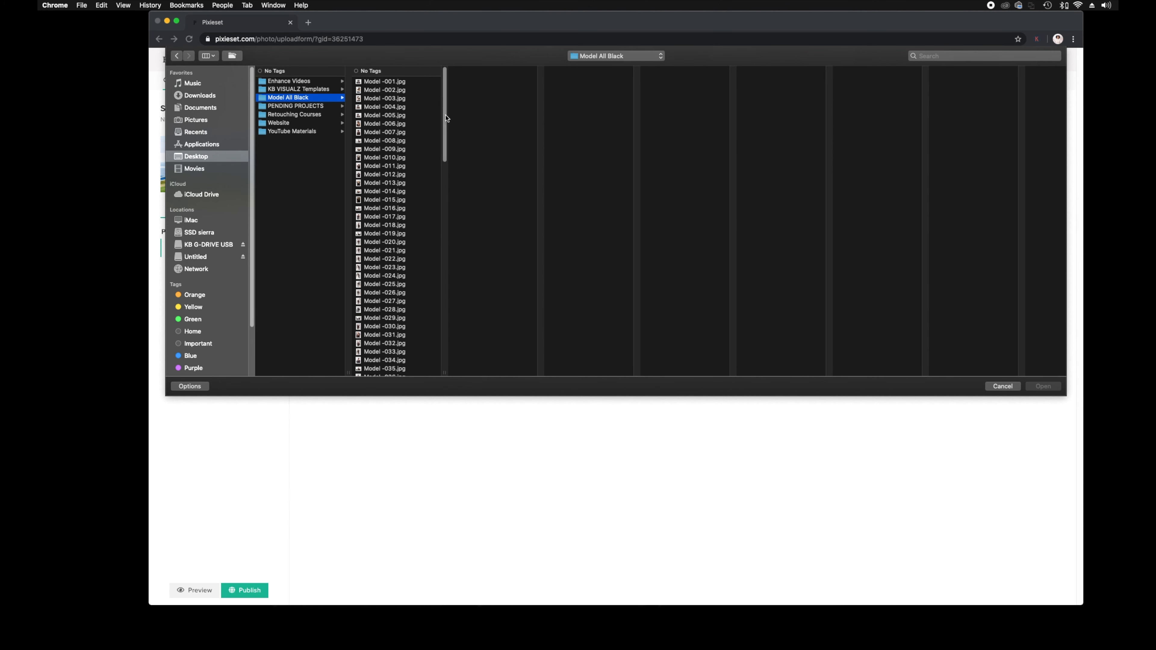
{"action": "left_click_drag", "start_coordinate": [445, 115], "coordinate": [450, 379]}
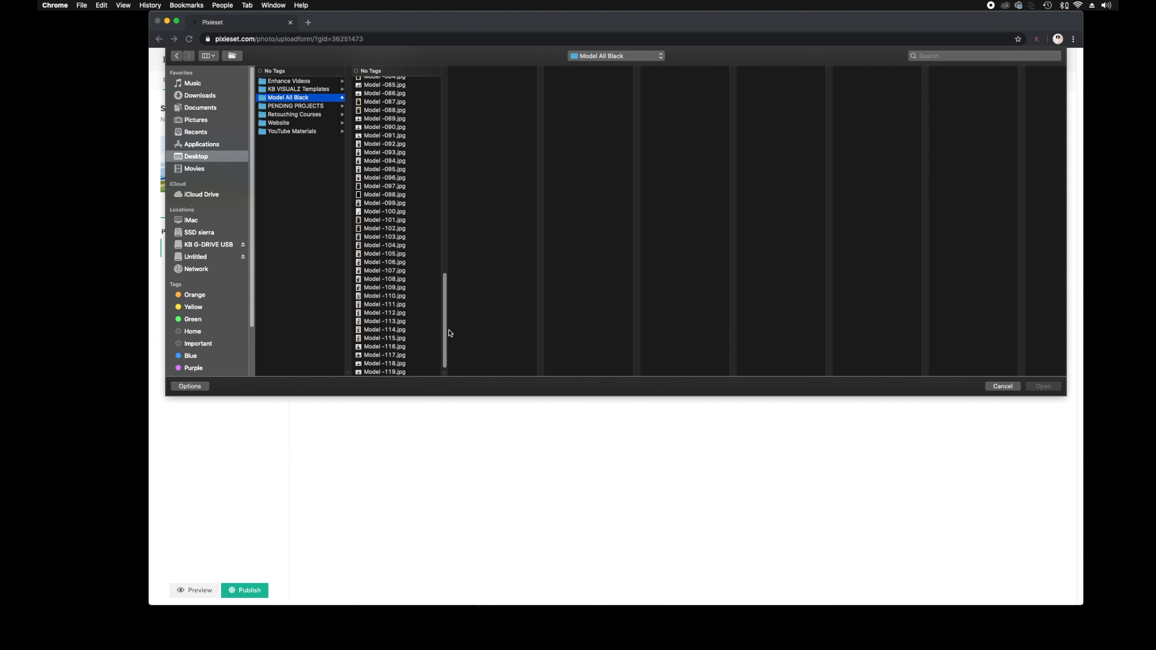
{"action": "scroll", "coordinate": [424, 159], "scroll_direction": "up", "scroll_amount": 15}
{"action": "left_click", "coordinate": [416, 124]}
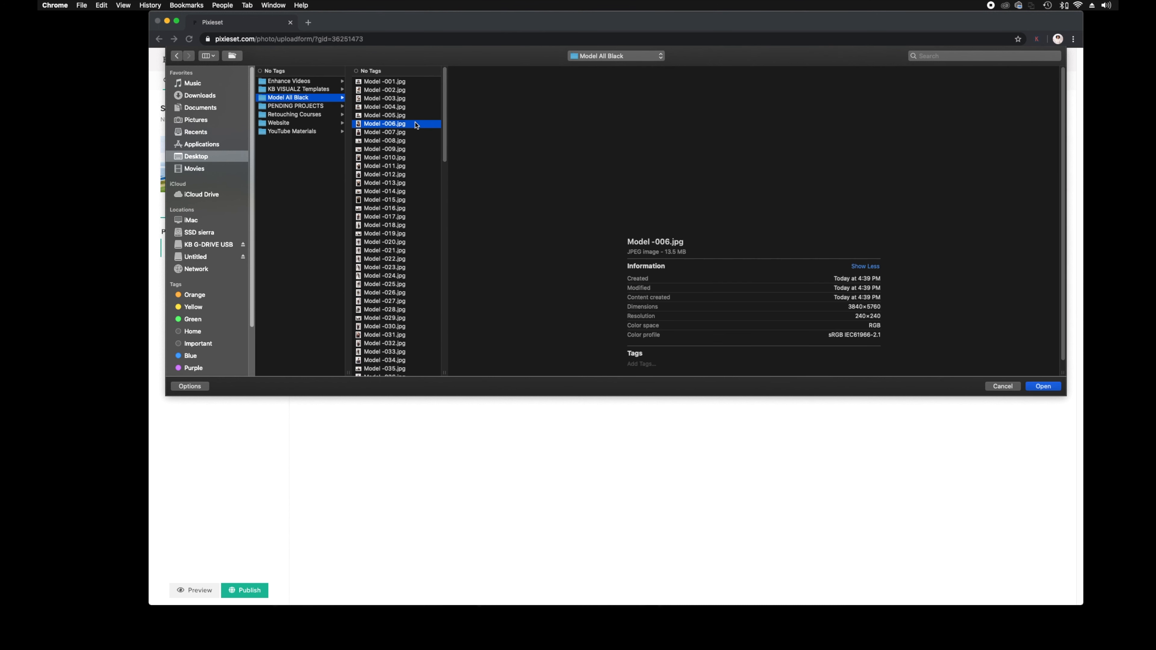
{"action": "key", "text": "super+a"}
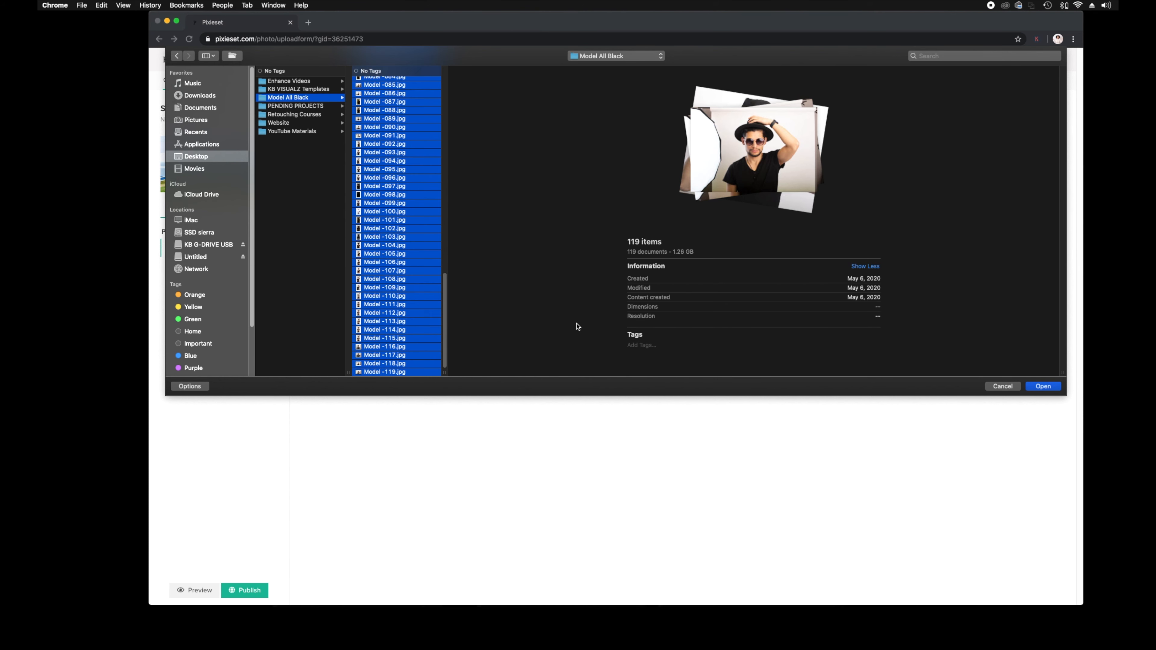
{"action": "left_click", "coordinate": [1053, 387]}
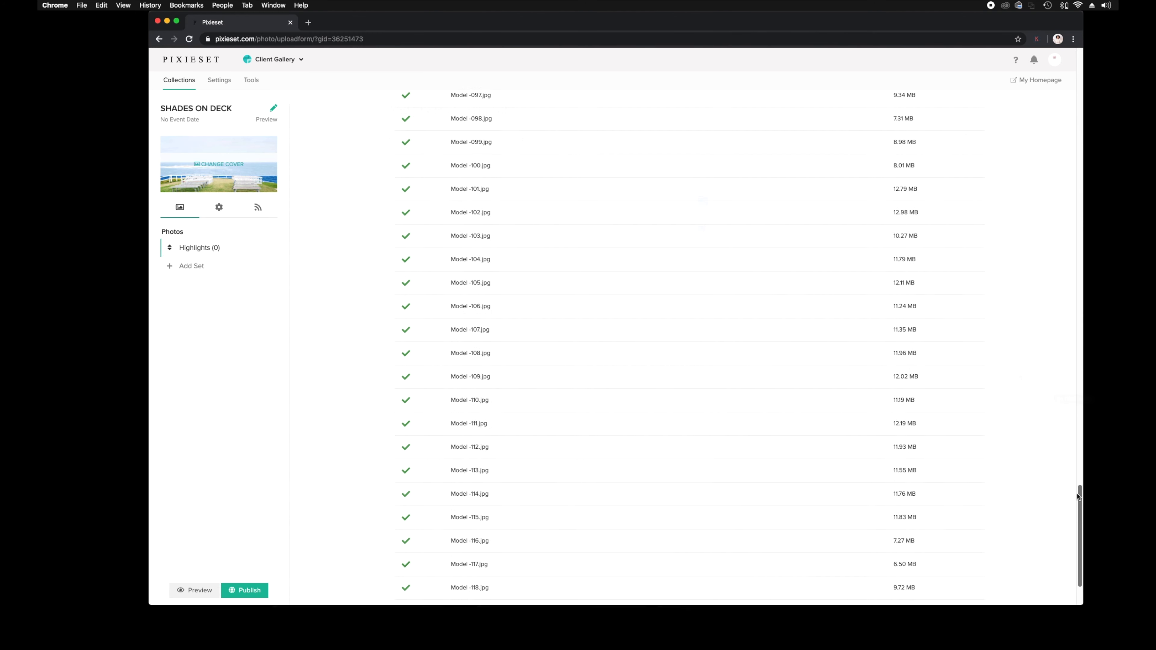
Check the finished Model uploads and show the Shades on Deck collection's settings.
{"action": "scroll", "coordinate": [1078, 497], "scroll_direction": "up", "scroll_amount": 20}
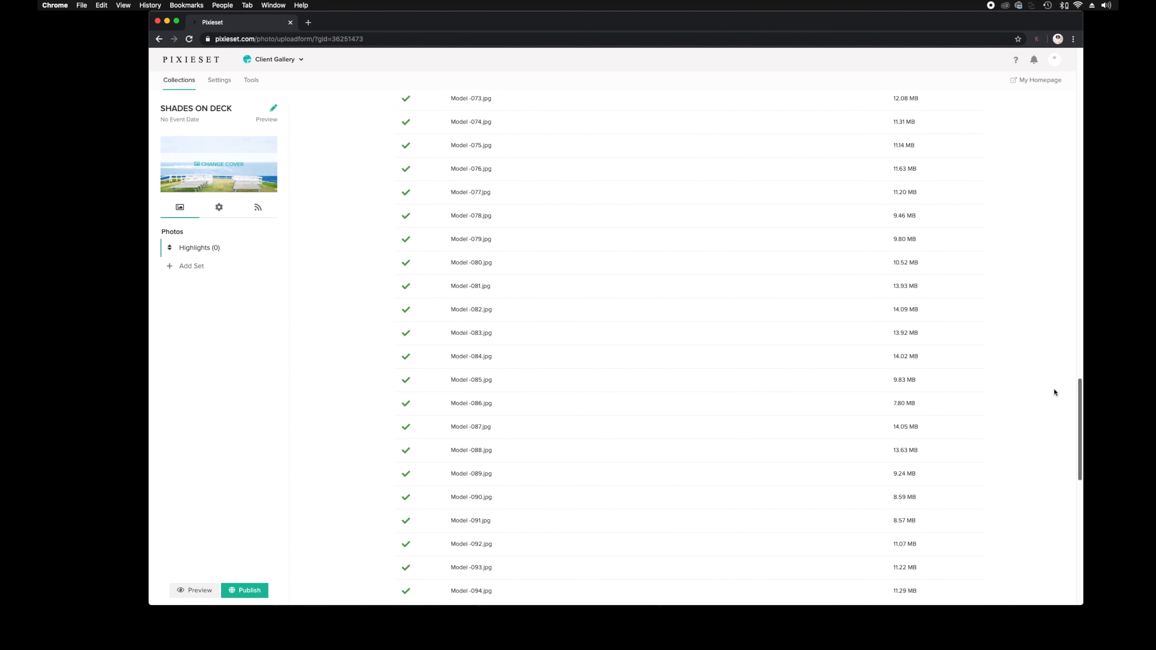
{"action": "scroll", "coordinate": [1040, 307], "scroll_direction": "up", "scroll_amount": 20}
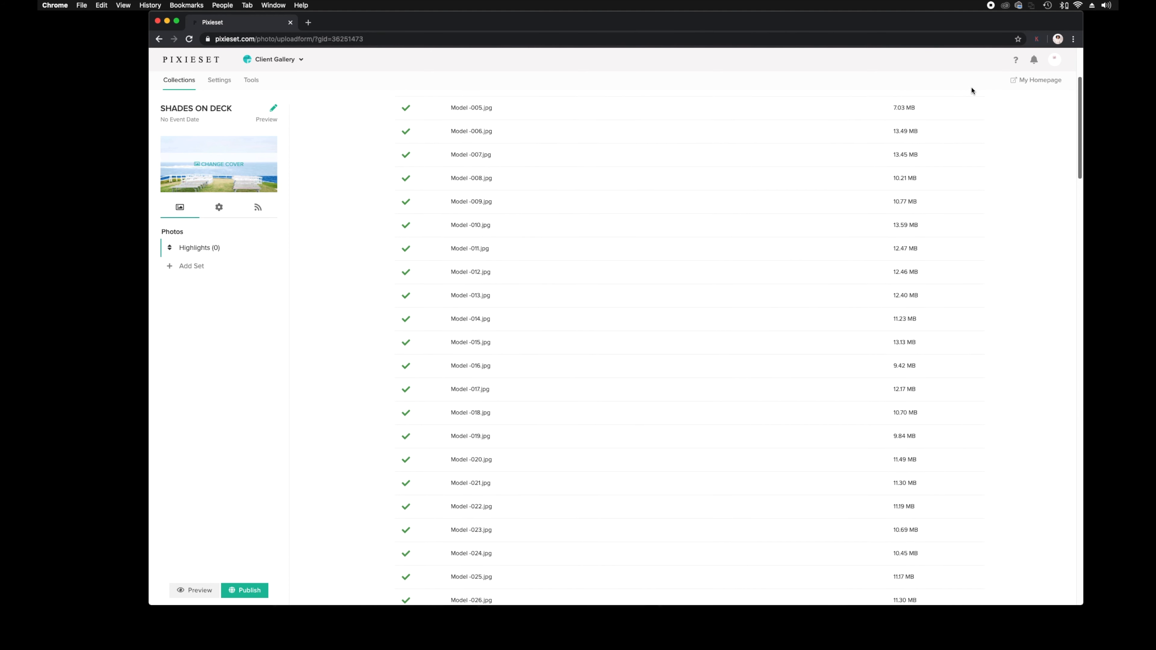
{"action": "left_click", "coordinate": [220, 209]}
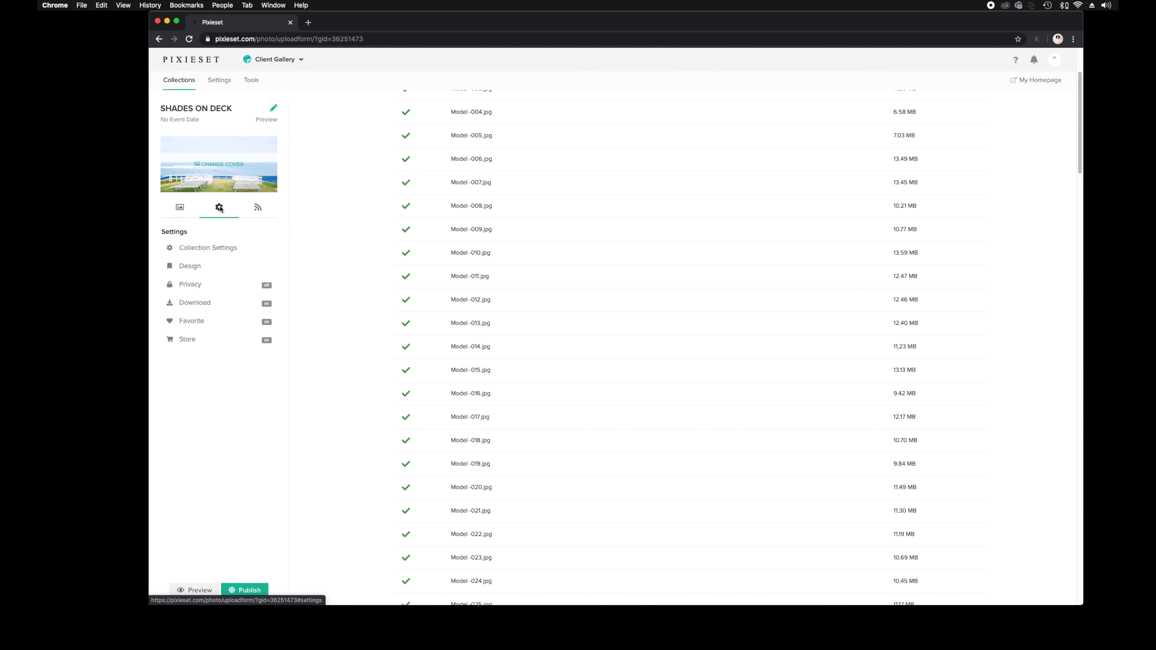
Add a collection password to Shades on Deck in its Privacy settings and save it.
{"action": "left_click", "coordinate": [208, 290]}
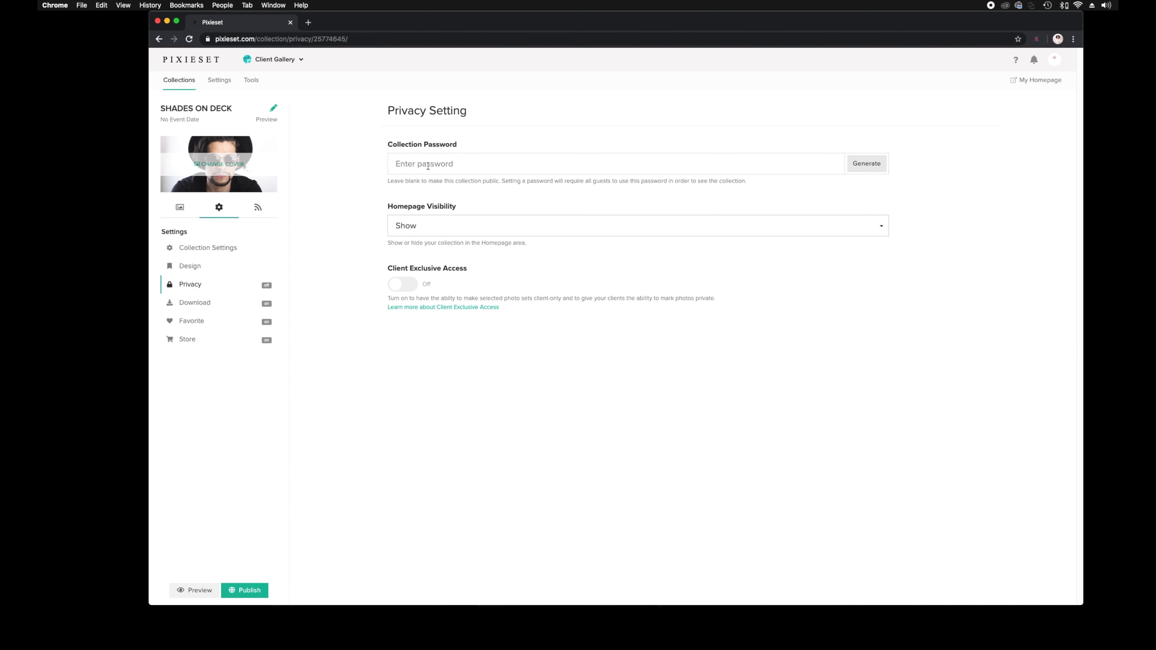
{"action": "left_click", "coordinate": [440, 165]}
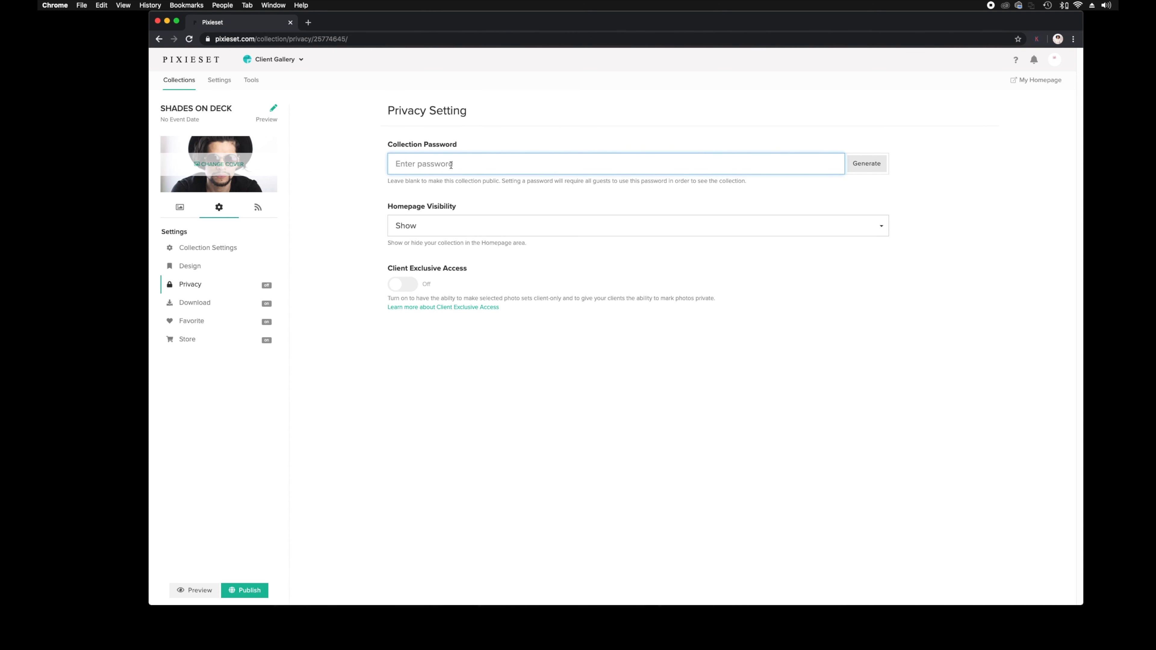
{"action": "type", "text": "T"}
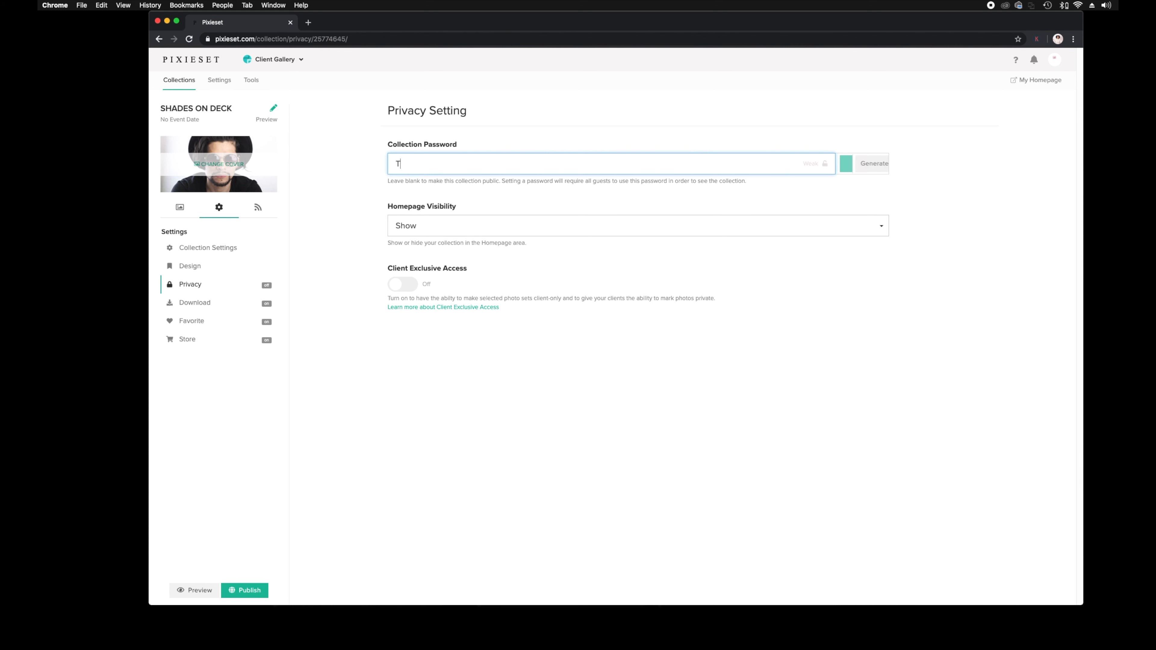
{"action": "type", "text": "EST"}
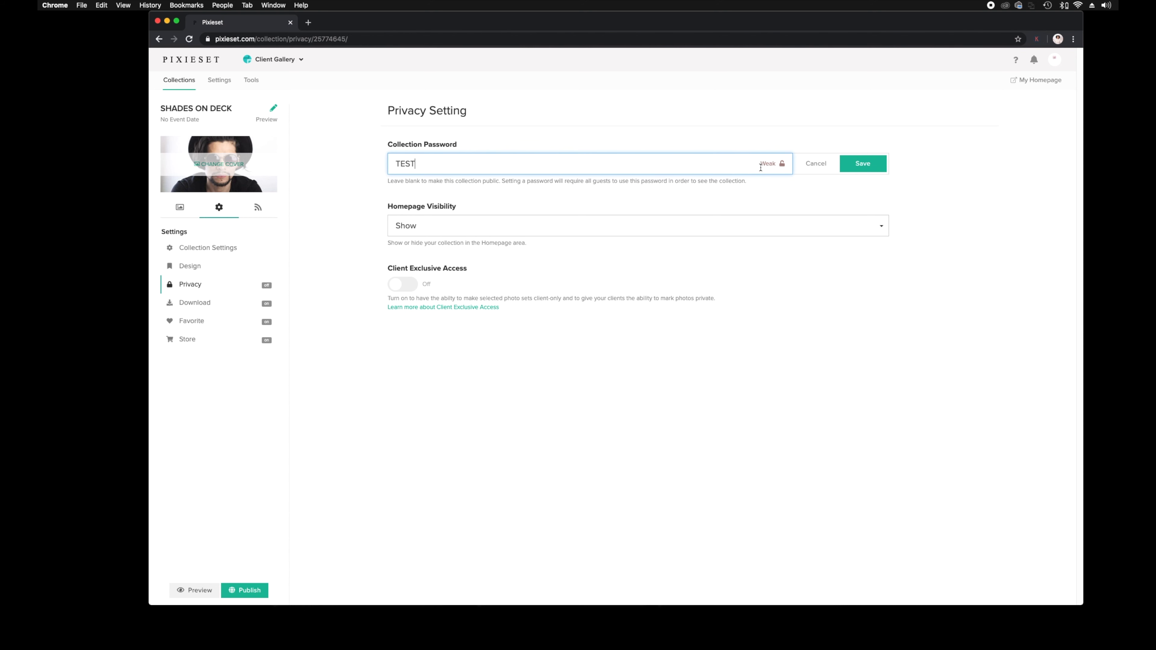
{"action": "left_click", "coordinate": [880, 168]}
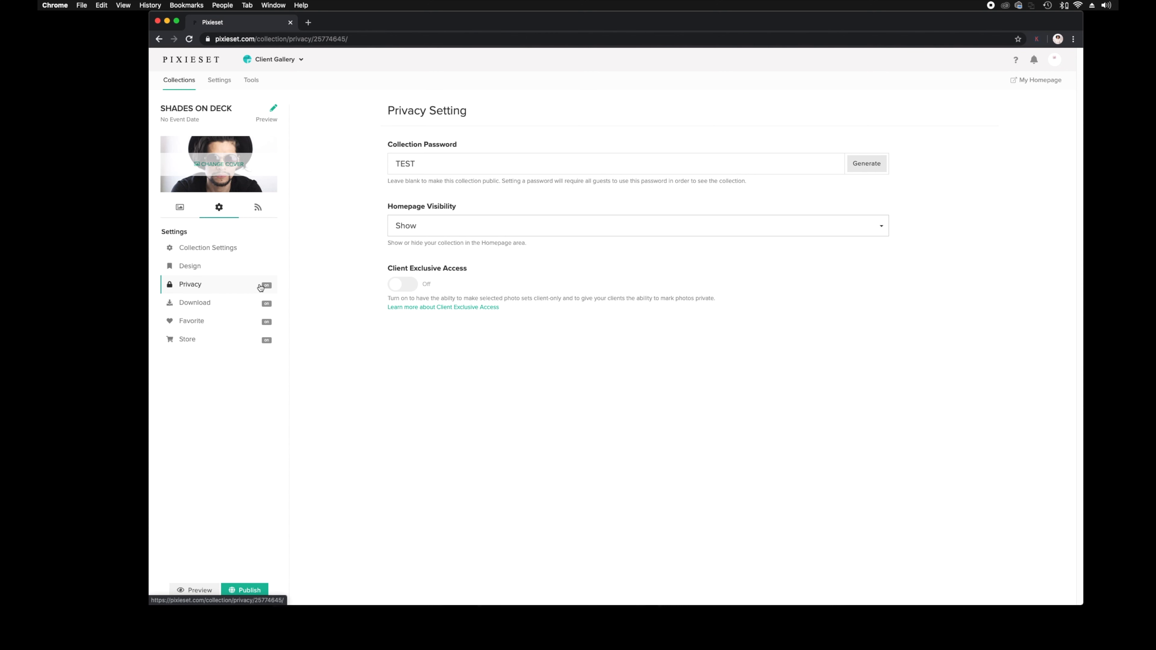
{"action": "left_click", "coordinate": [221, 306]}
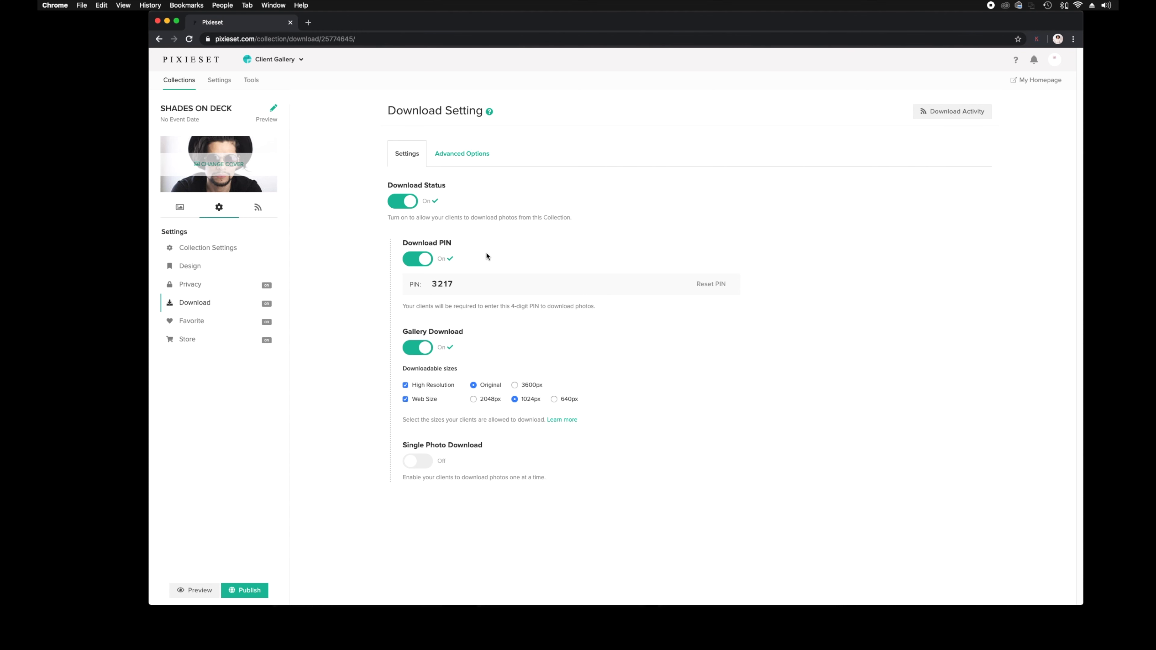
Turn off and confirm disabling the Download PIN, then begin publishing the collection.
{"action": "left_click", "coordinate": [418, 257]}
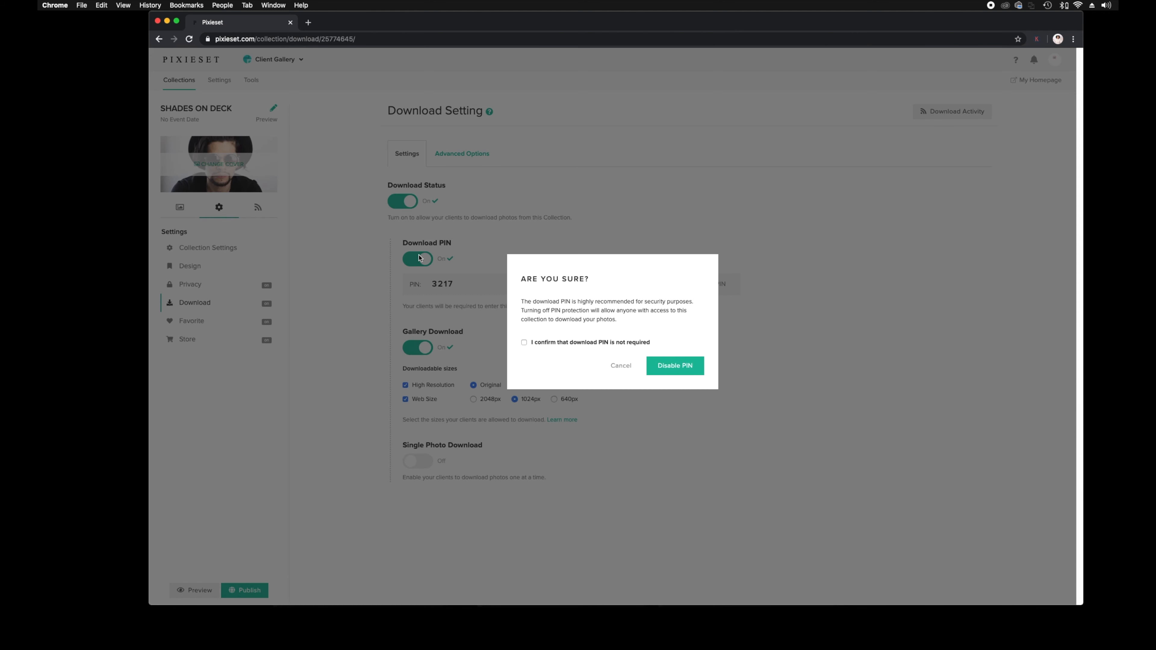
{"action": "left_click", "coordinate": [524, 342]}
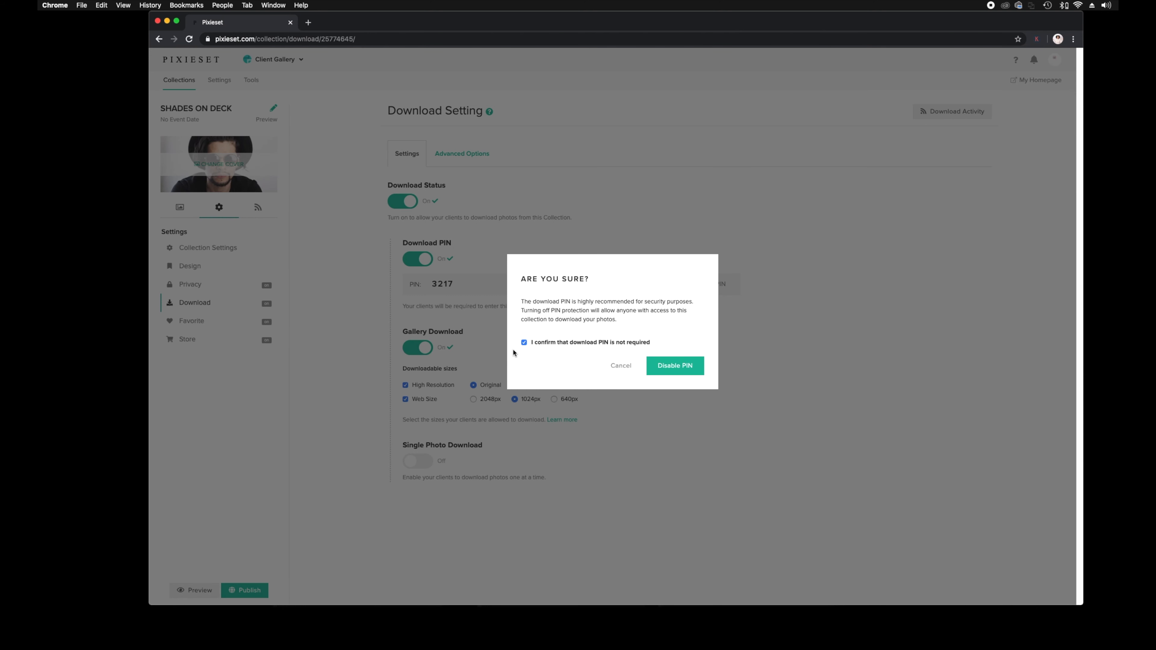
{"action": "left_click", "coordinate": [681, 373]}
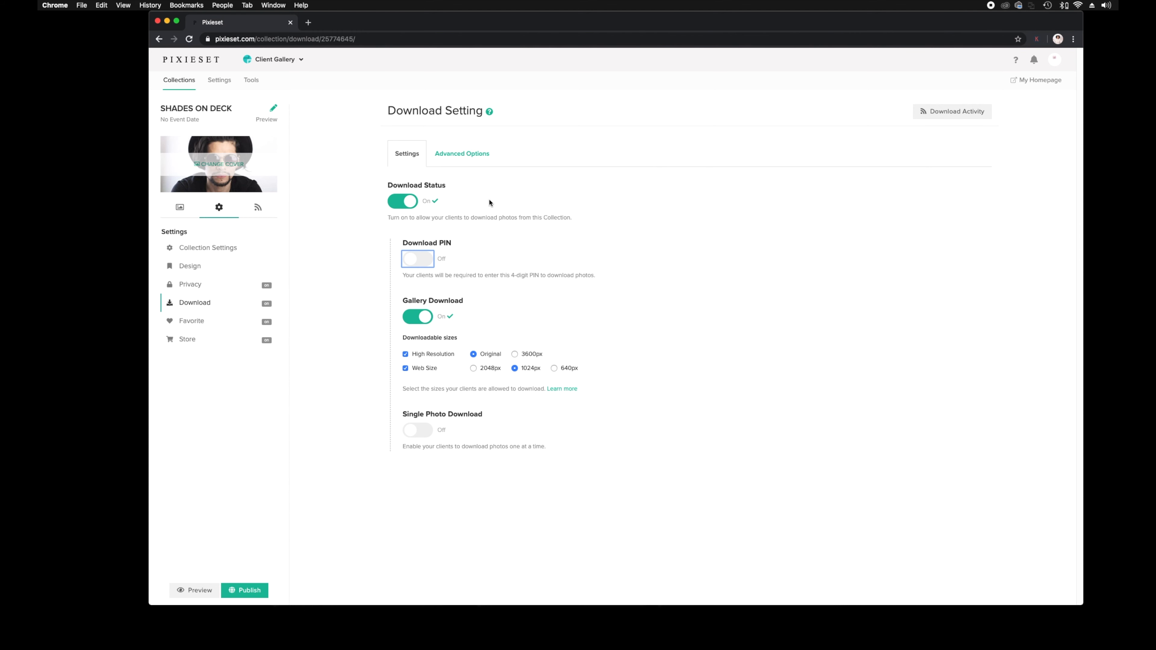
{"action": "left_click", "coordinate": [244, 591]}
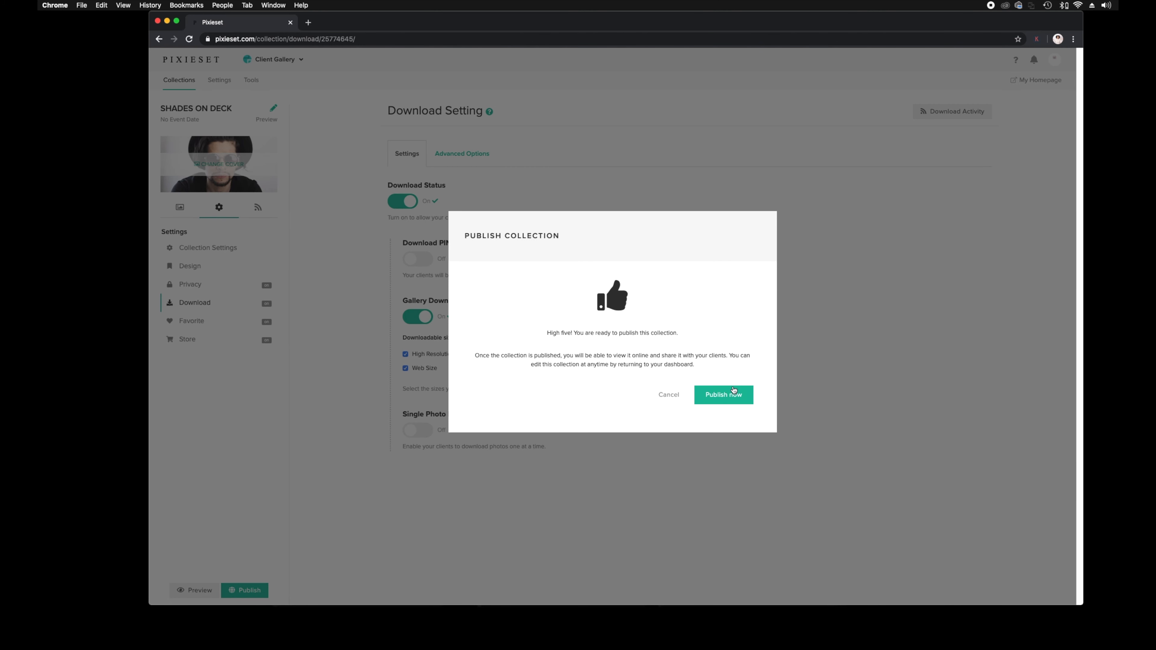
Confirm Publish now for Shades on Deck to open its client invite email.
{"action": "left_click", "coordinate": [727, 394]}
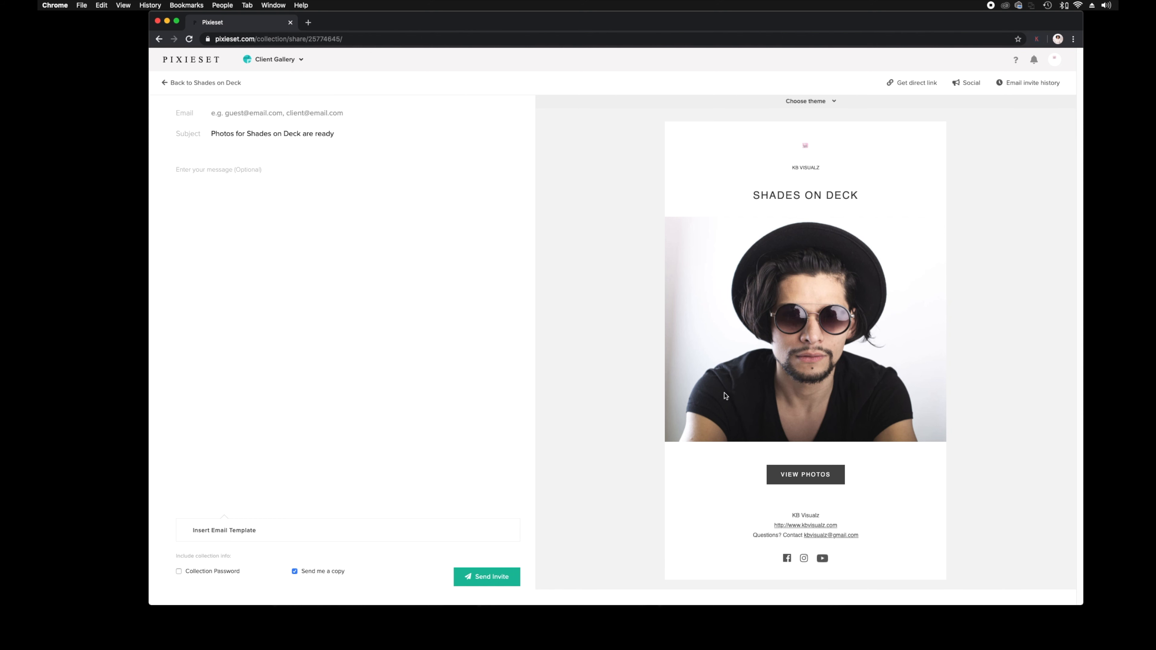
Write the invite message 'Hey' followed by 'Thanks for working with me.'.
{"action": "left_click", "coordinate": [262, 251]}
{"action": "type", "text": "H ey"}
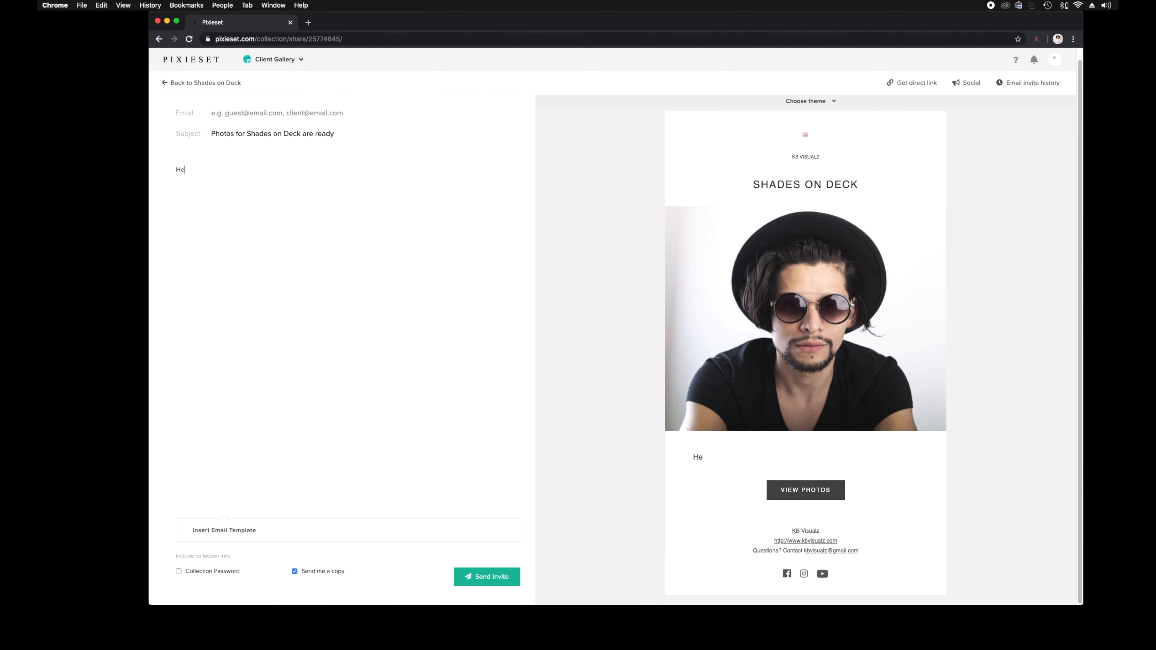
{"action": "type", "text": "Thank y"}
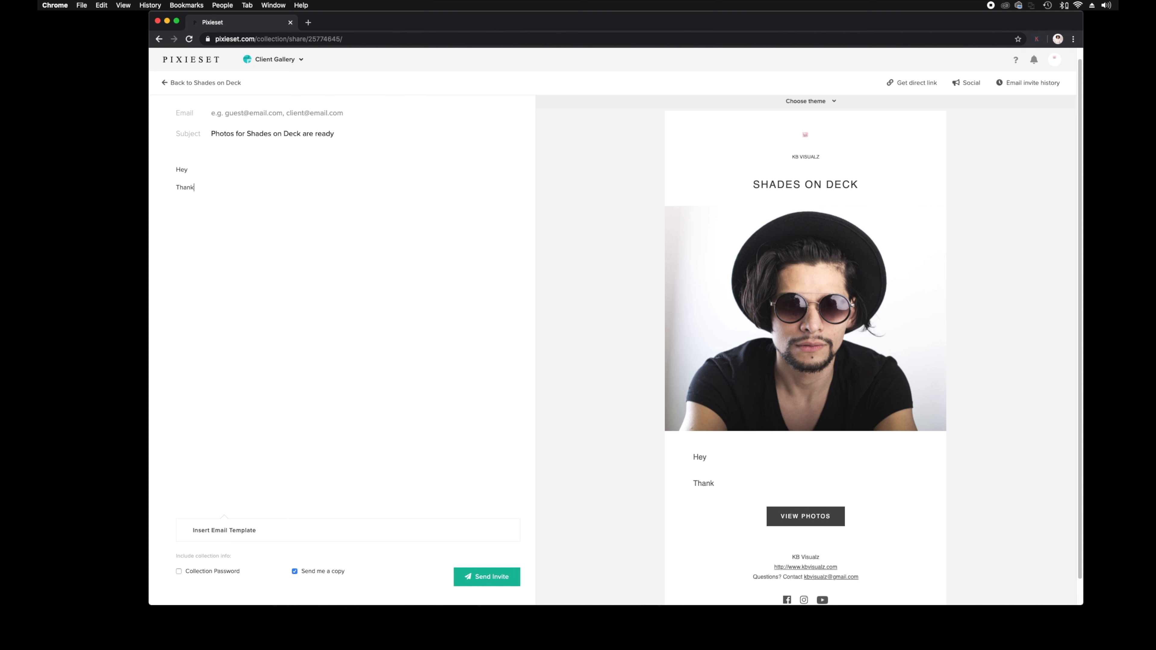
{"action": "key", "text": "BackSpace"}
{"action": "type", "text": "for working with me."}
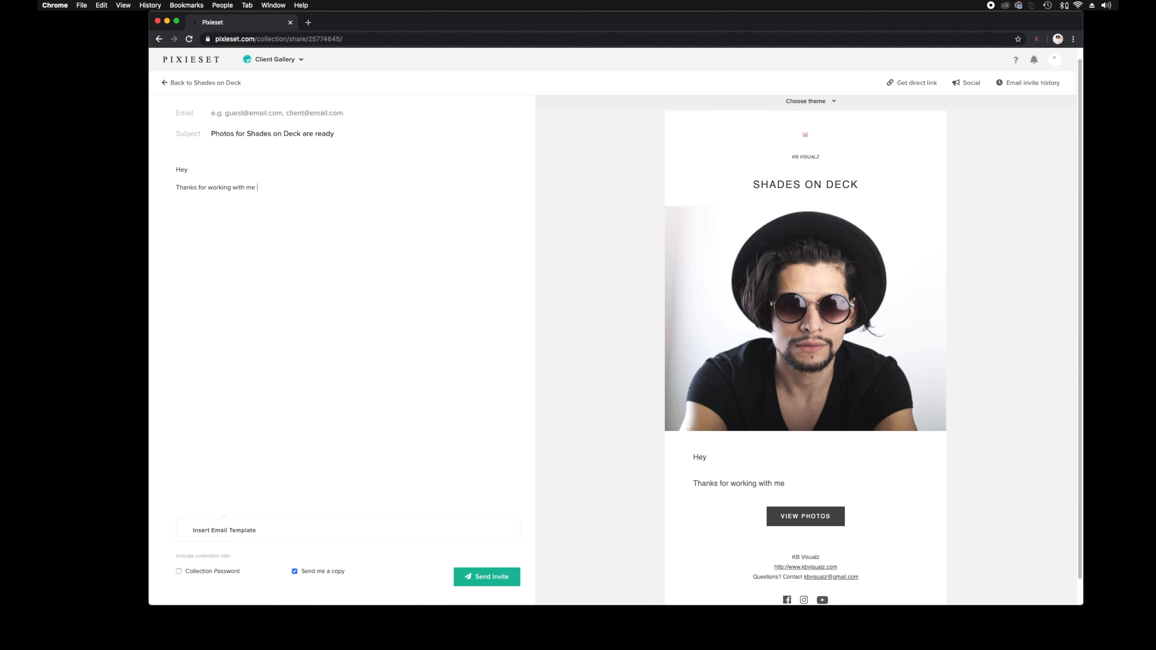